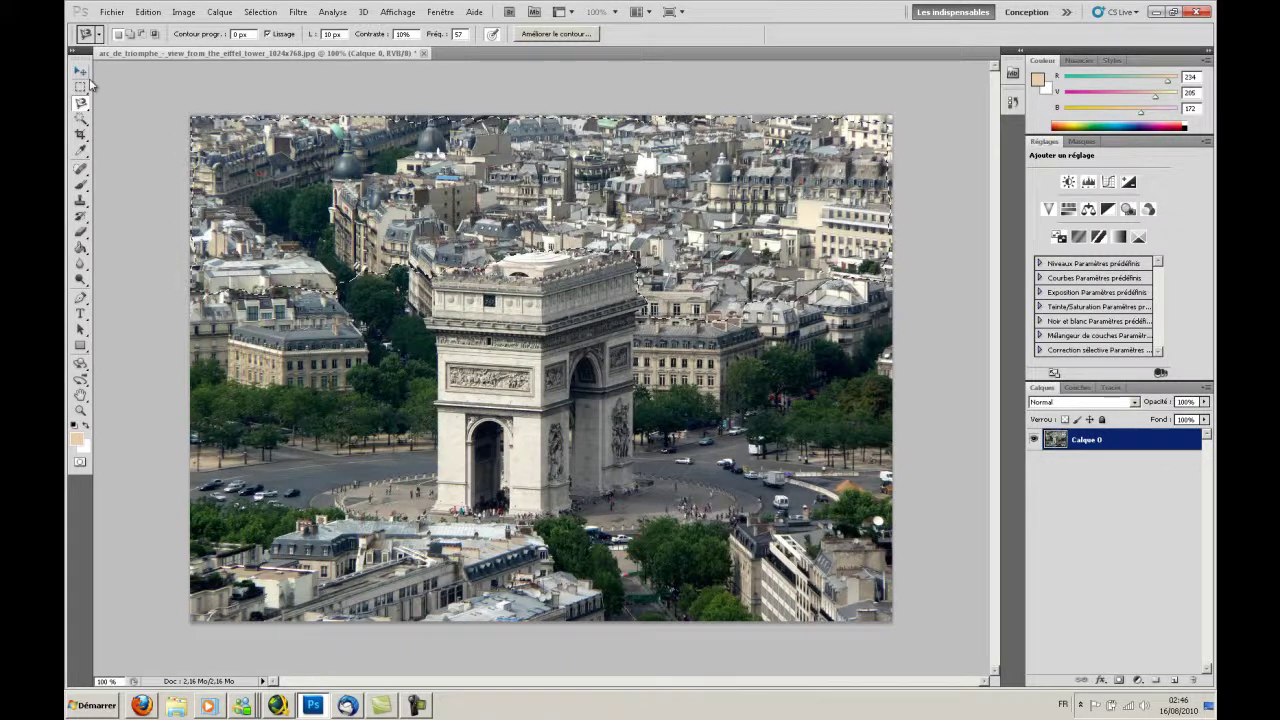
- Switch to the freehand Lasso and start outlining the distant rooftops along the top edge
drag(83, 105, 118, 104)
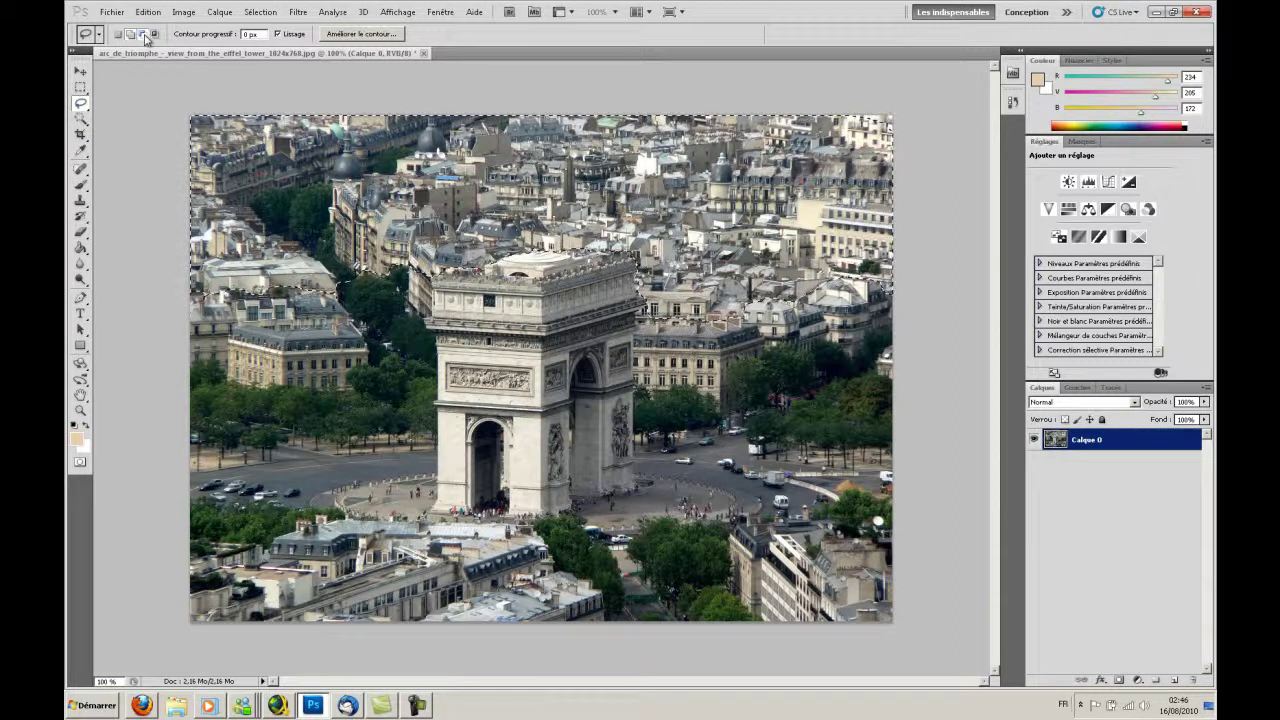
mouse_move(300, 240)
mouse_down()
mouse_move(255, 205)
mouse_move(316, 172)
mouse_up()
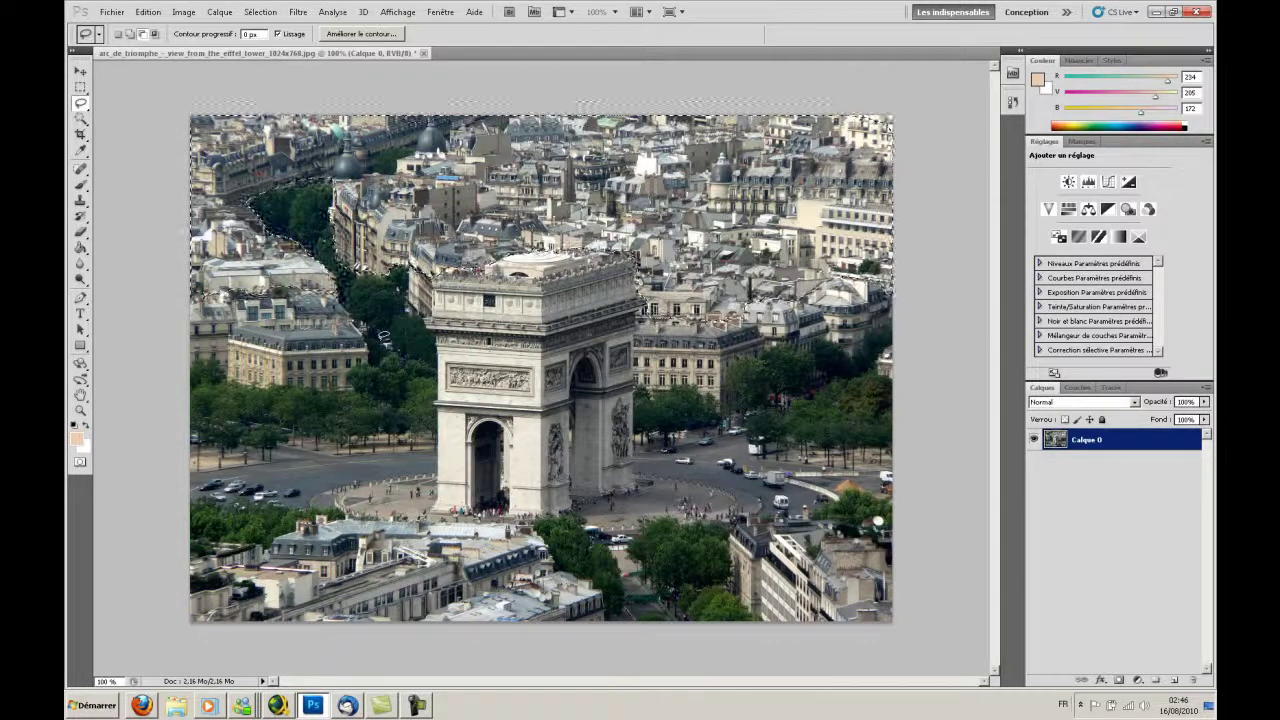
- Zoom in and trace the selection along the roofline behind the arch toward the dome
scroll(555, 385, up, 3)
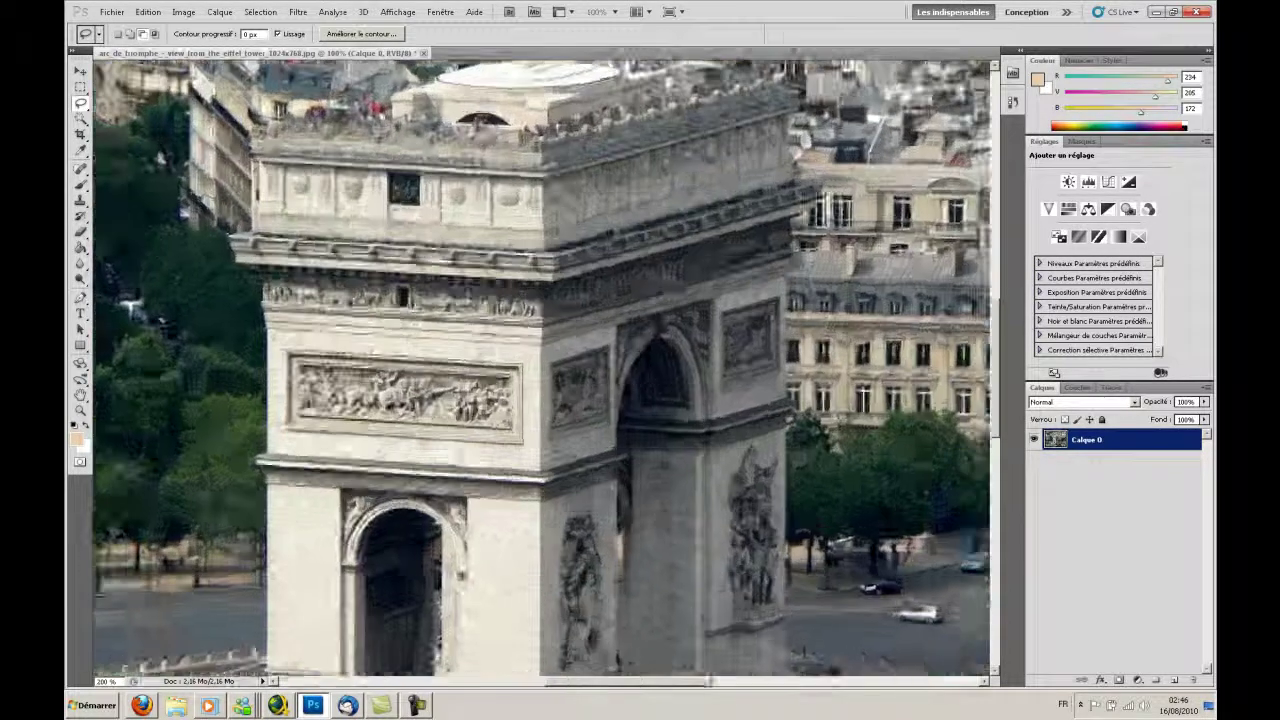
scroll(553, 382, up, 3)
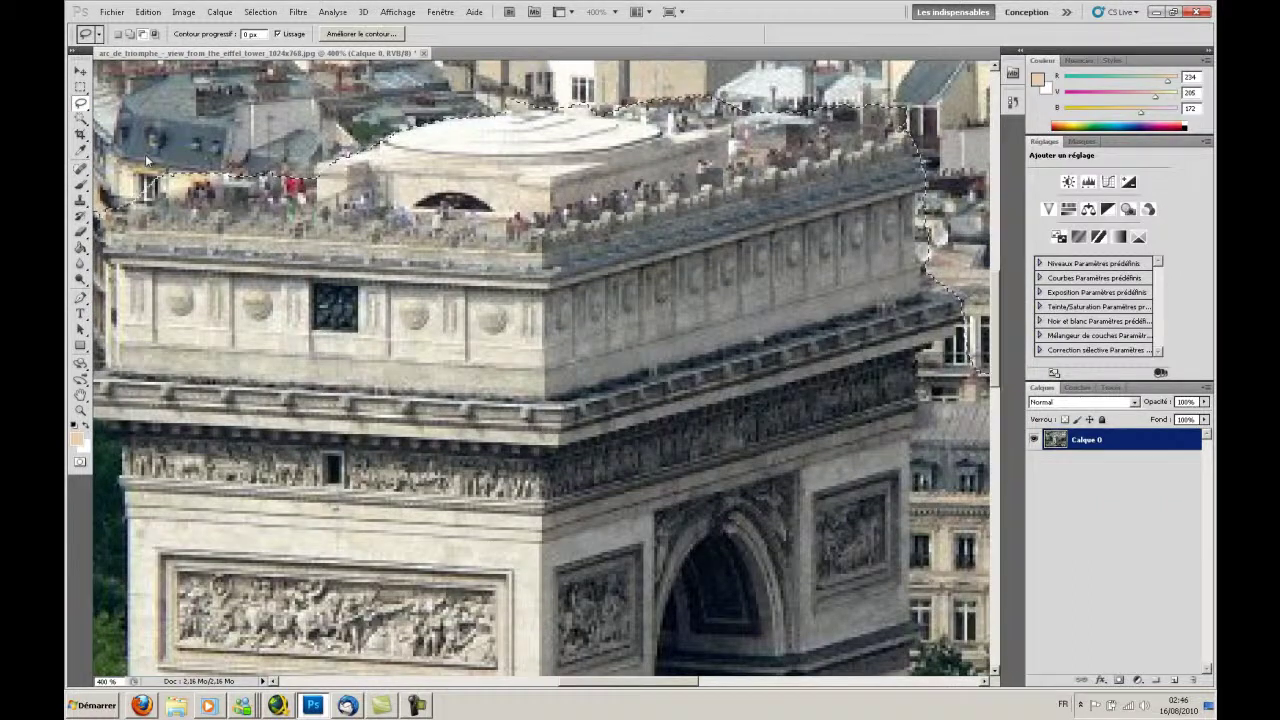
drag(105, 200, 104, 214)
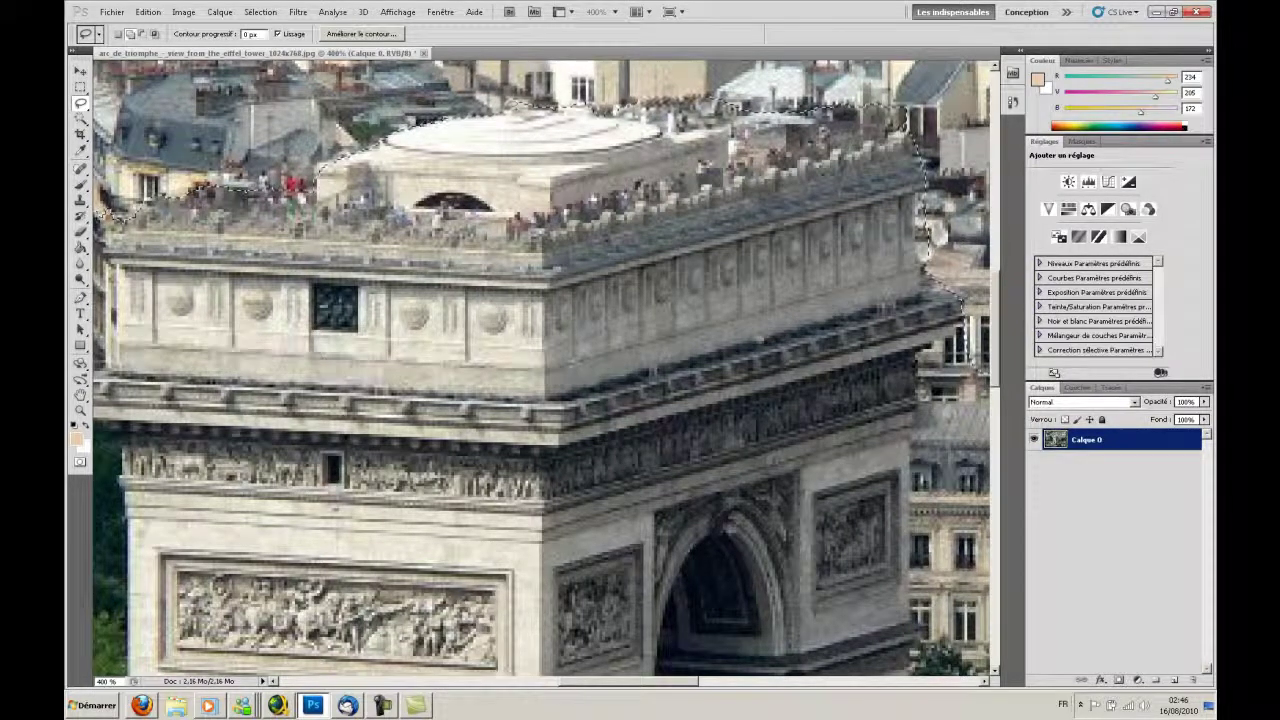
drag(104, 214, 104, 213)
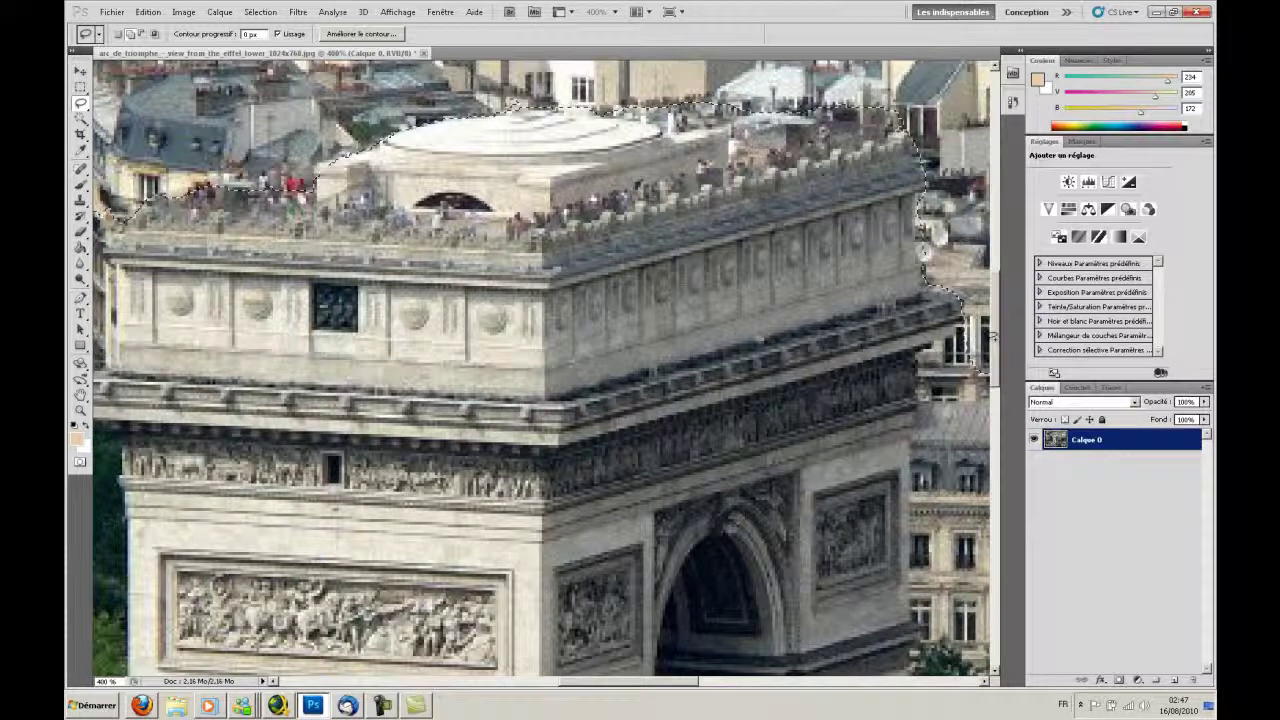
drag(162, 196, 150, 186)
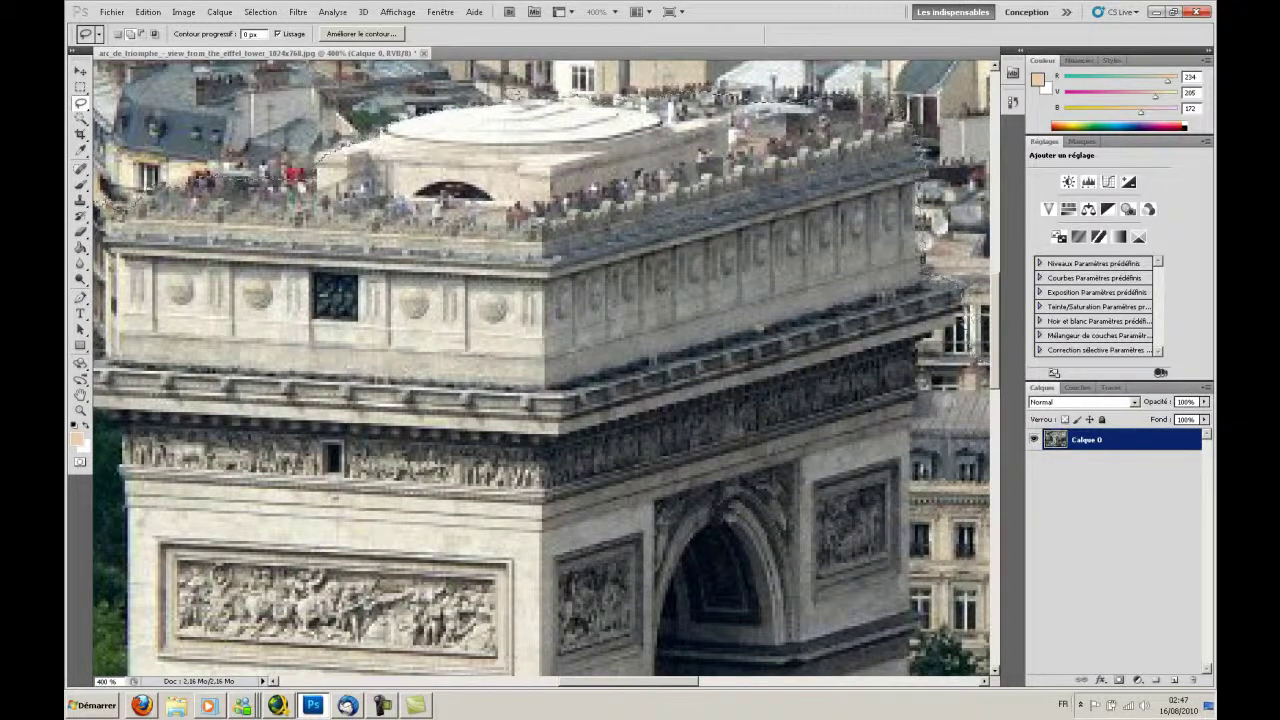
mouse_move(150, 186)
mouse_down()
mouse_move(162, 180)
mouse_move(779, 686)
mouse_move(988, 262)
mouse_up()
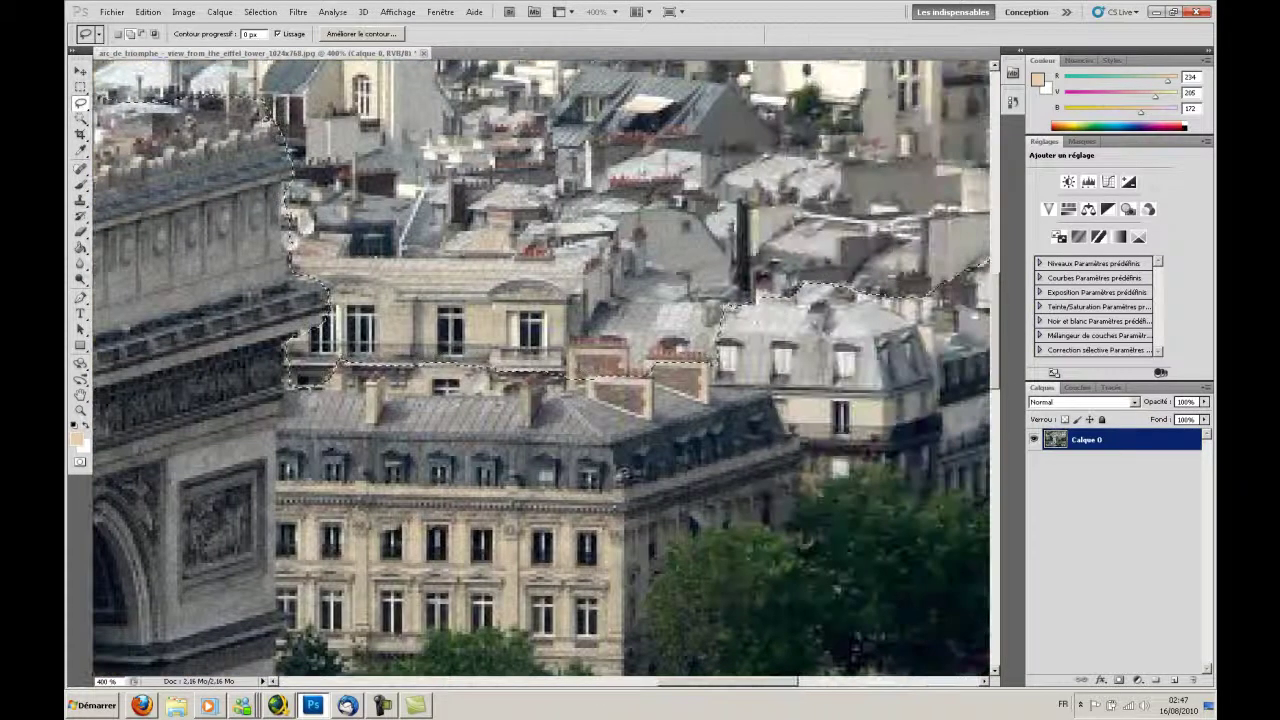
- Finish the roofline outline with the Polygonal Lasso and close it into a selection
right_click(80, 103)
click(130, 131)
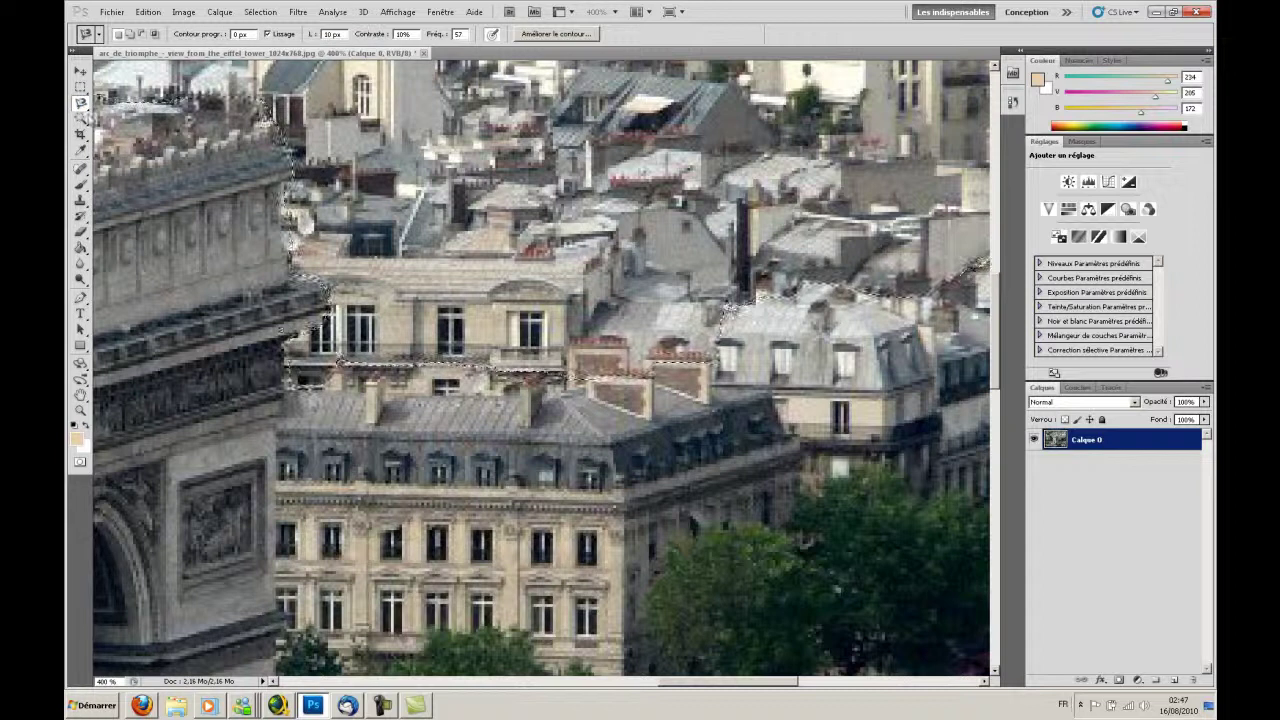
right_click(80, 103)
click(130, 117)
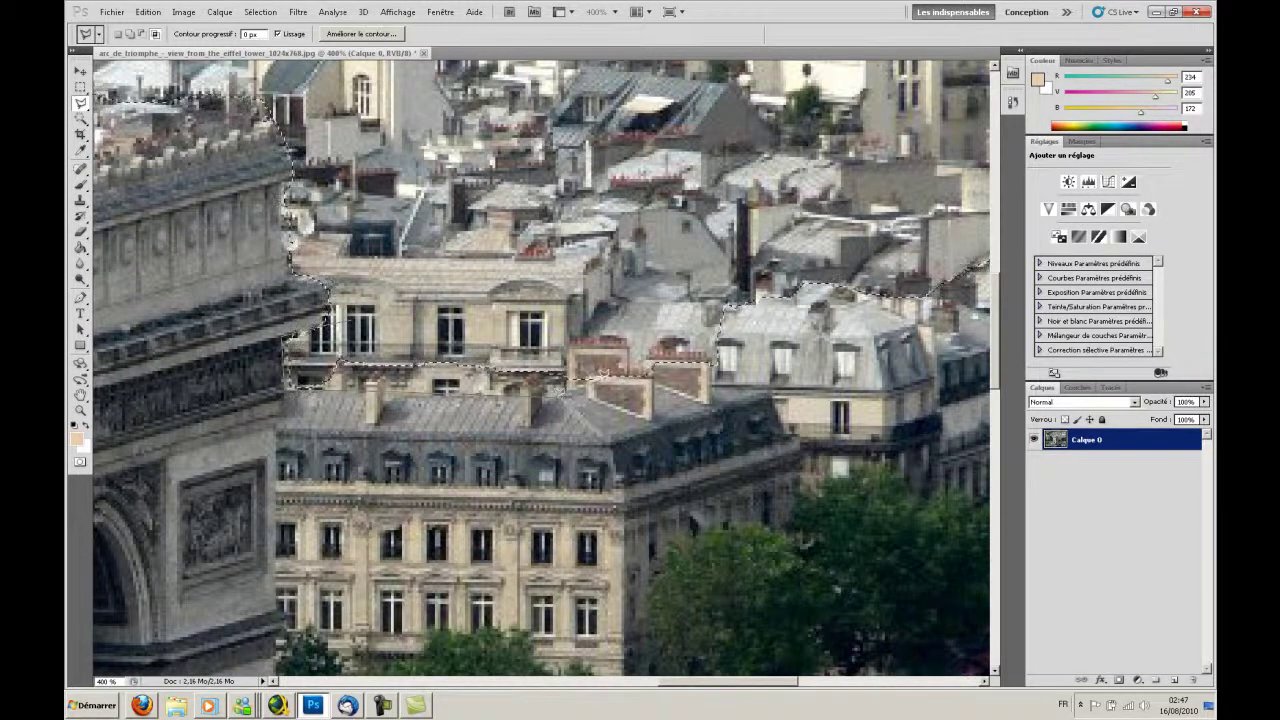
key(BackSpace)
key(BackSpace)
key(BackSpace)
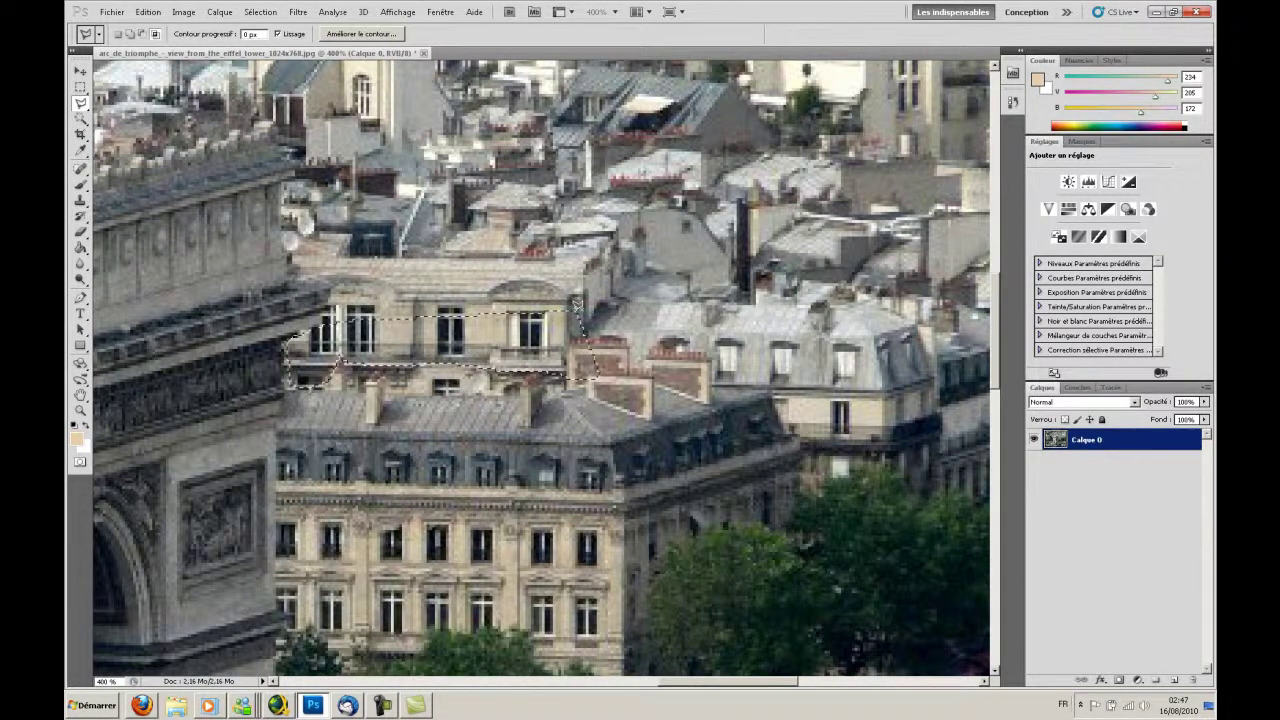
key(Return)
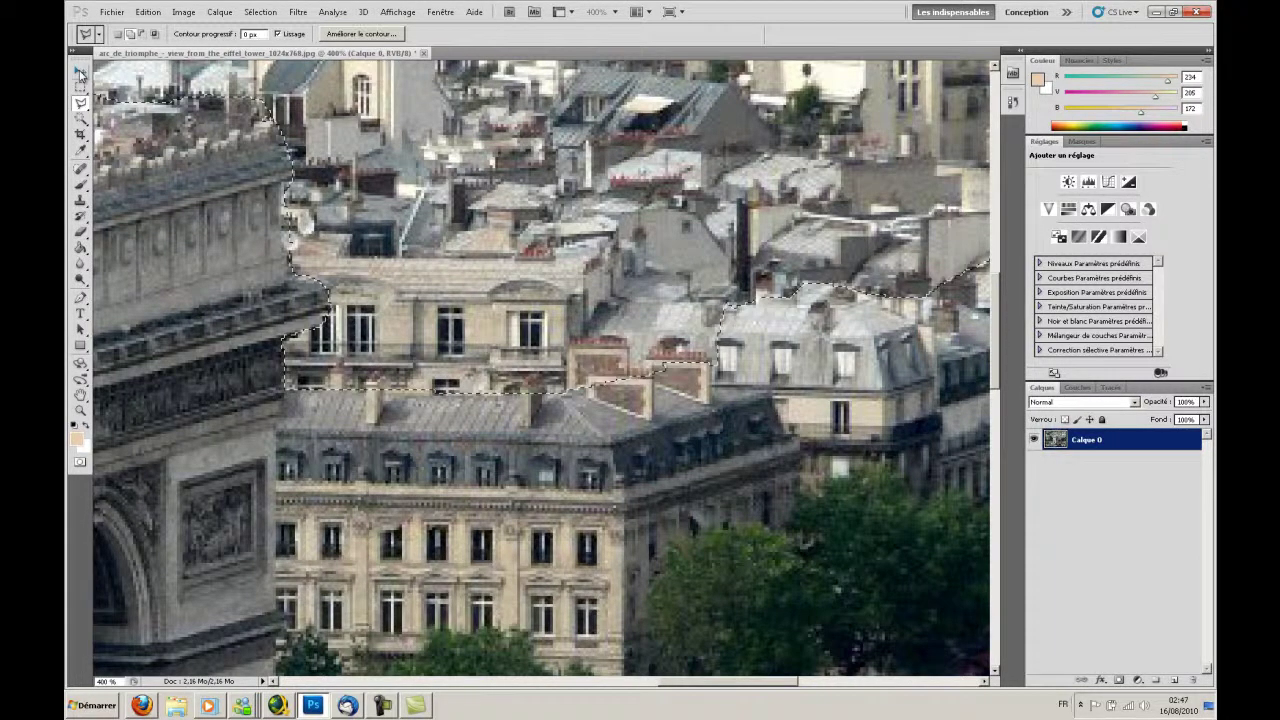
- Return to the freehand Lasso and zoom out to see the whole photo
click(80, 103)
click(130, 103)
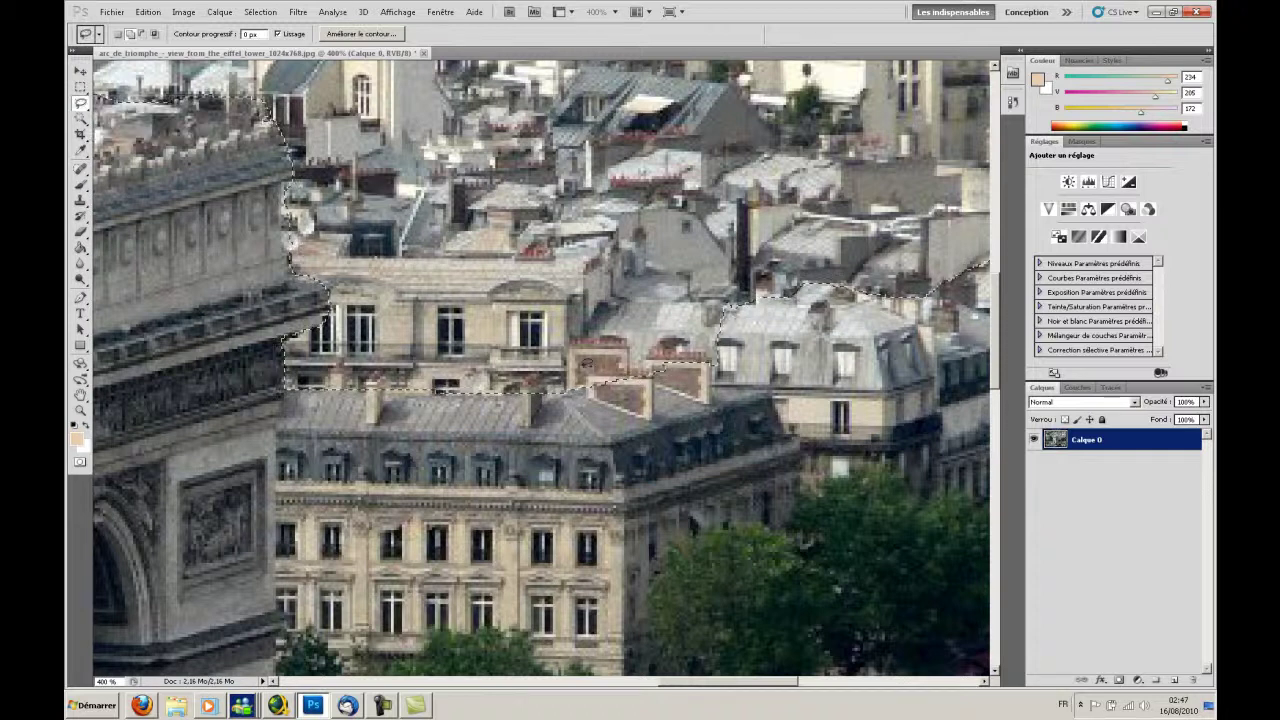
drag(700, 683, 793, 683)
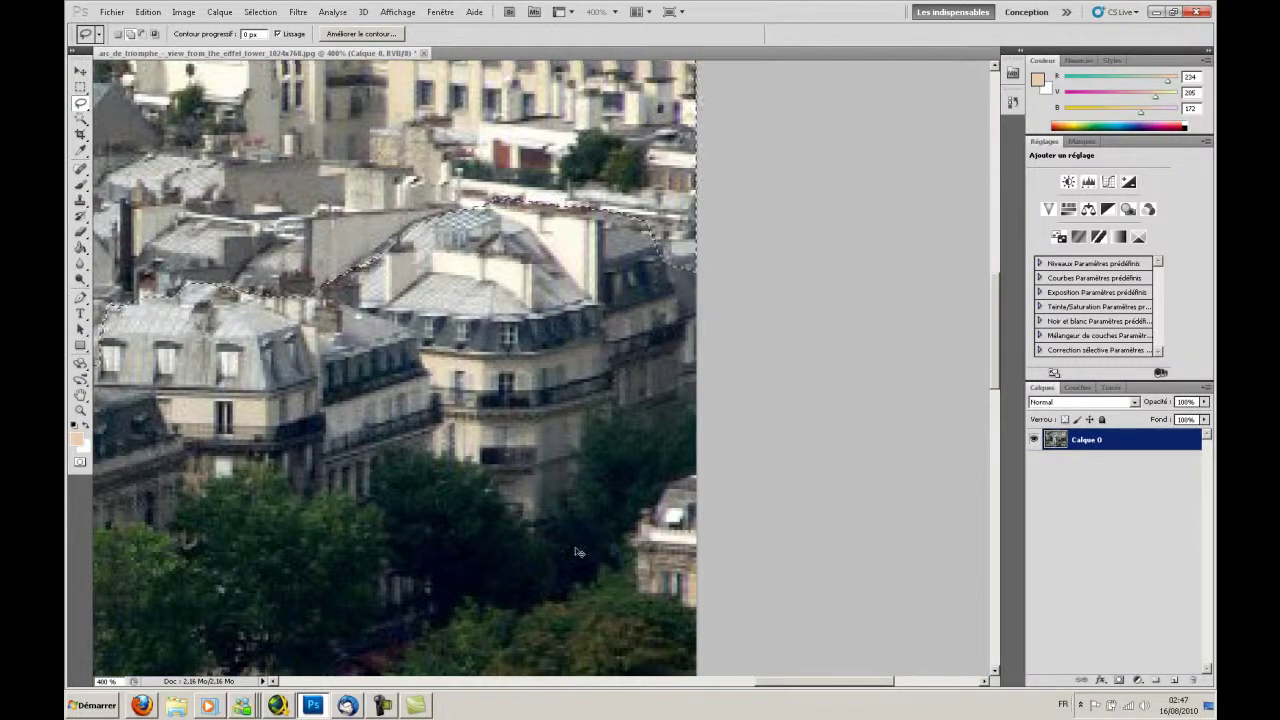
key(ctrl+minus)
key(ctrl+minus)
key(ctrl+minus)
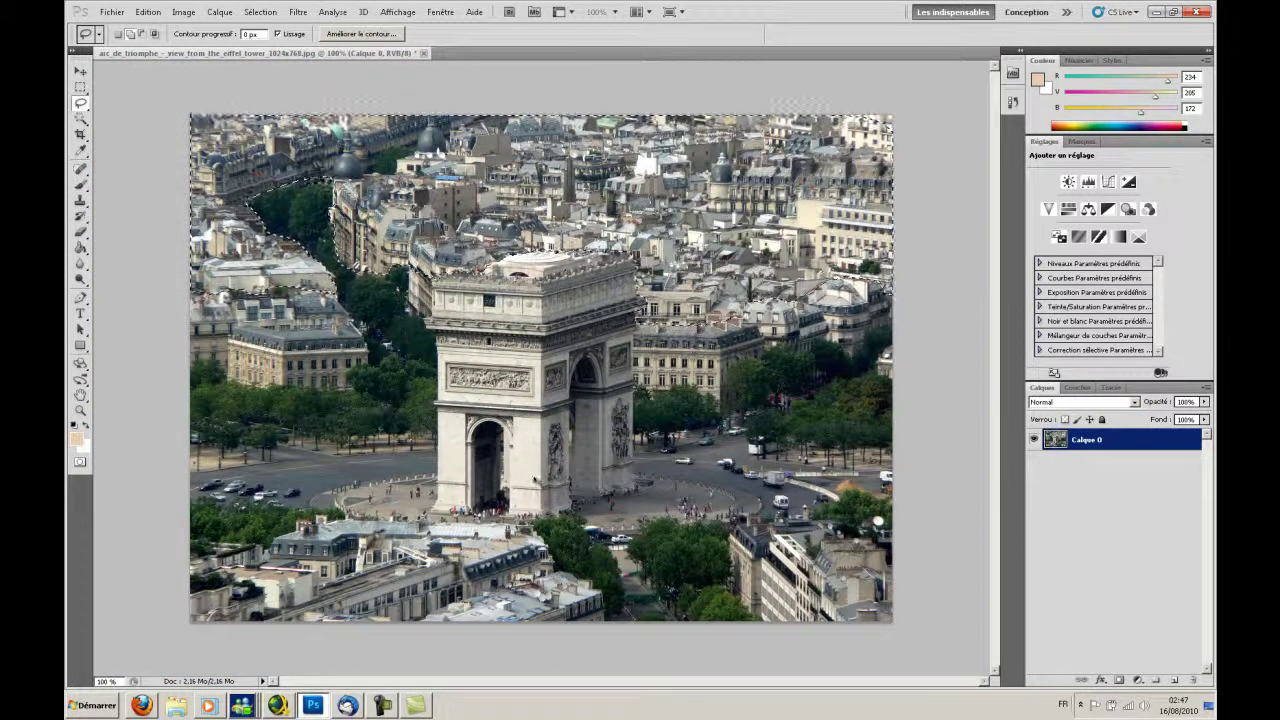
- Copy the rooftops to a new layer, load it as a selection, merge it down and deselect
key(ctrl+j)
click(1062, 466)
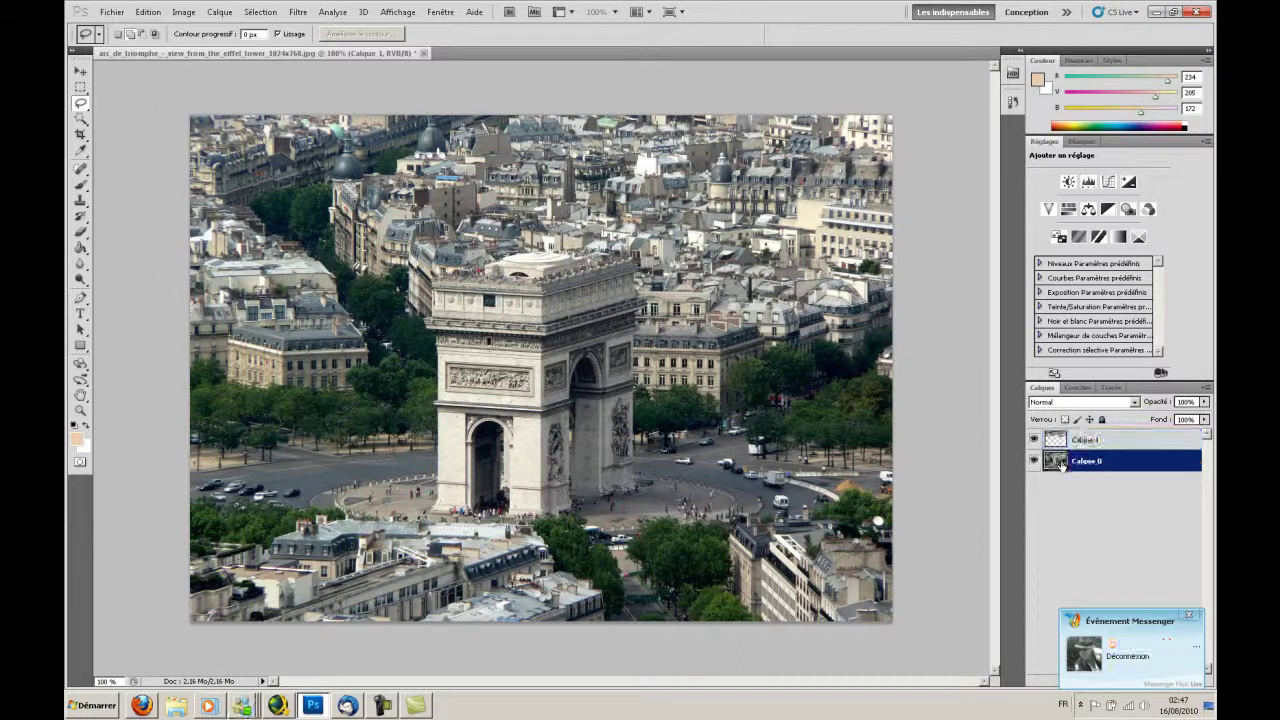
click(1066, 446)
ctrl+click(1065, 448)
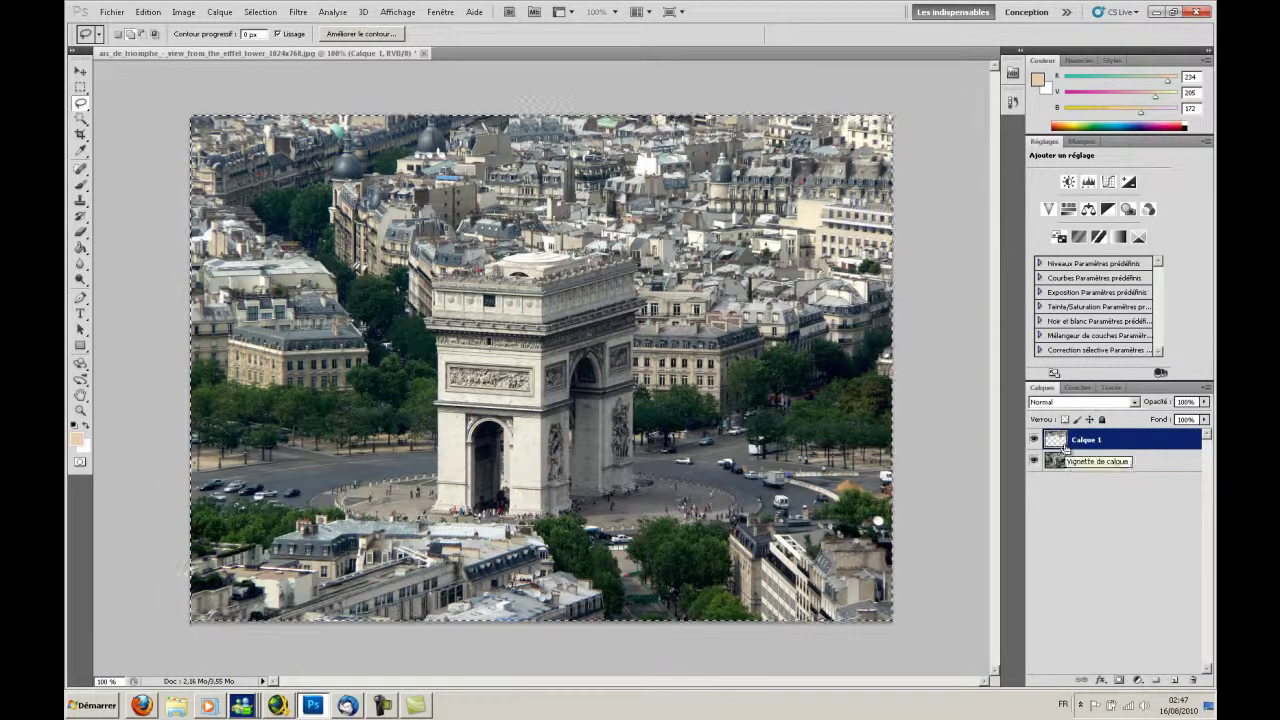
key(ctrl+e)
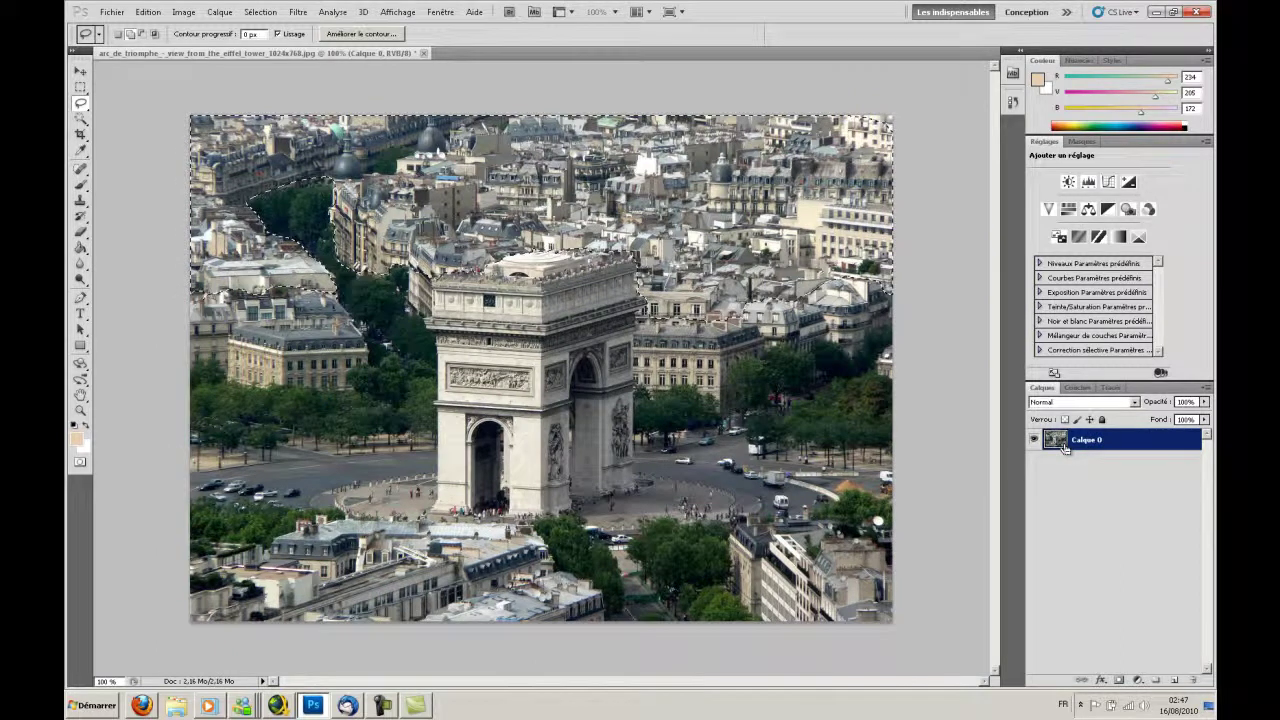
key(ctrl+d)
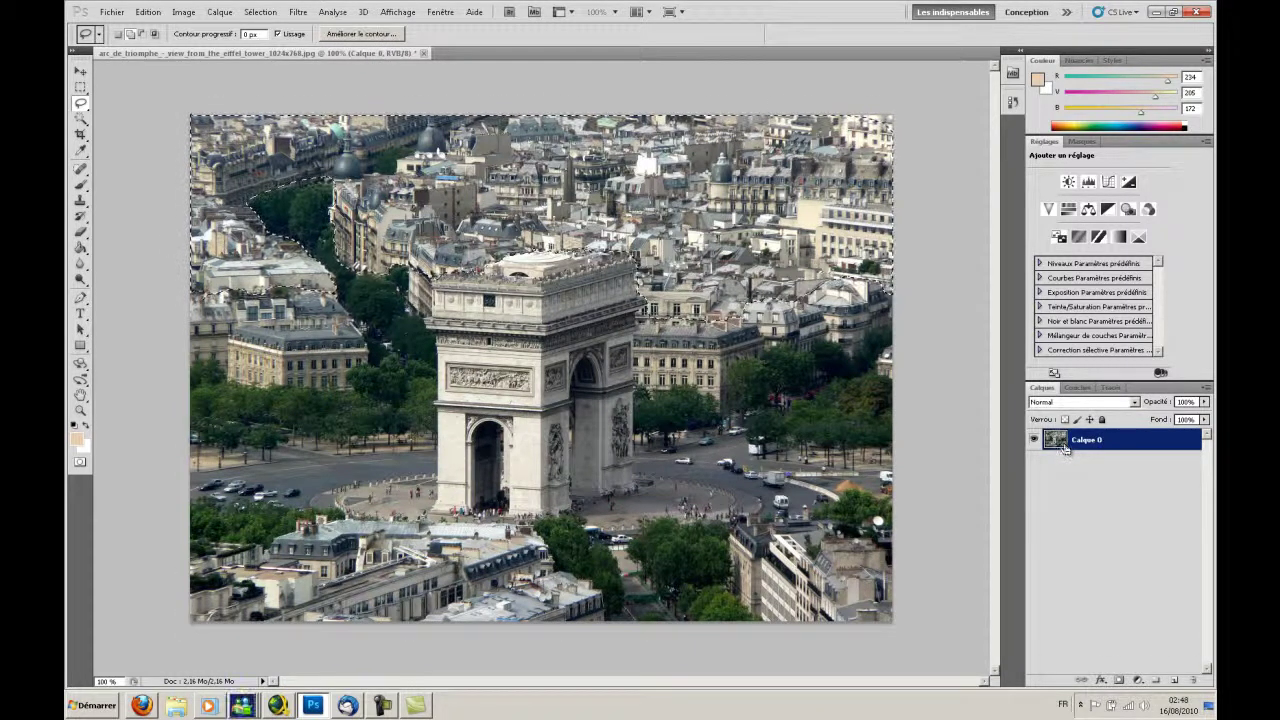
key(ctrl+d)
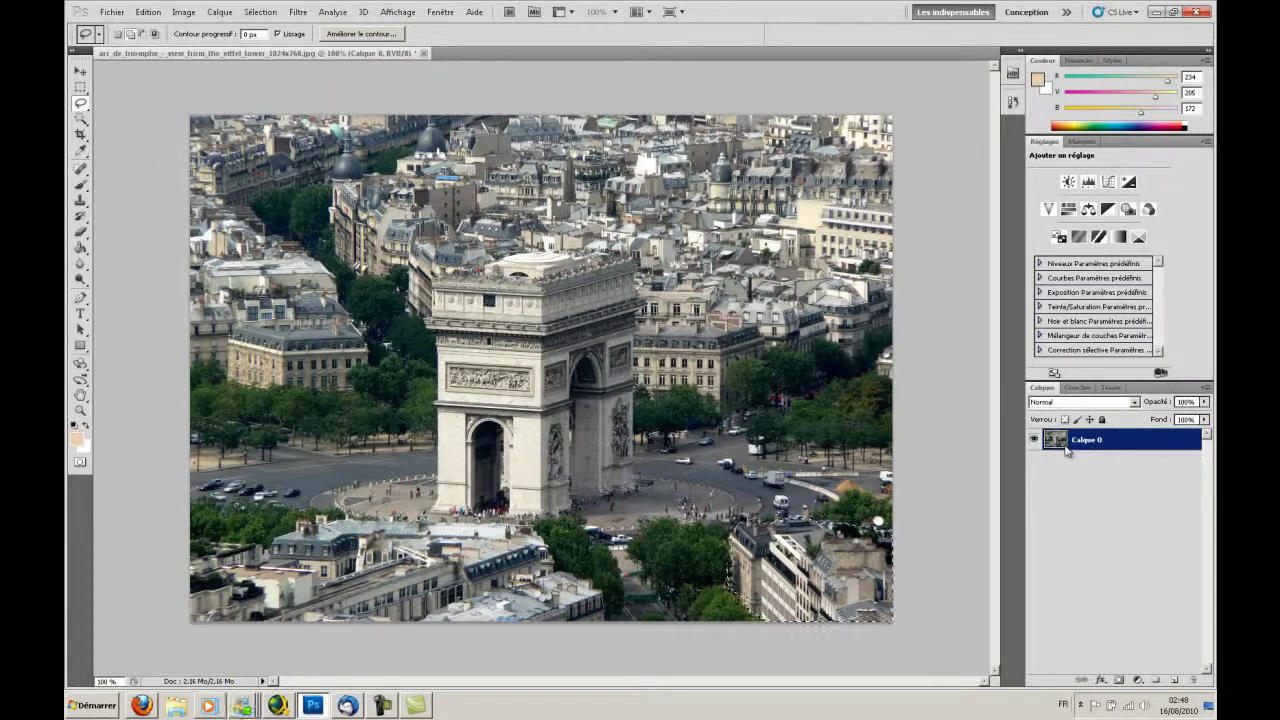
- Paste the copied rooftops as a new layer and move them back up into place
key(ctrl+v)
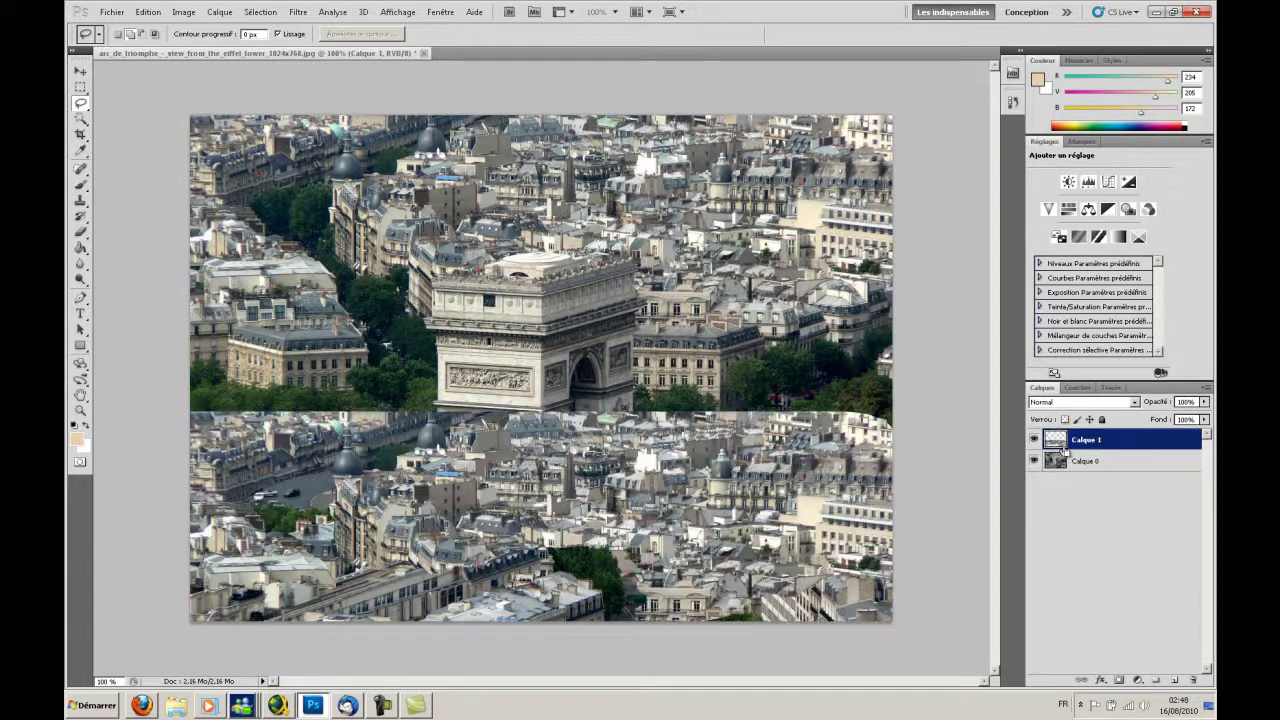
click(80, 71)
mouse_move(440, 458)
mouse_down()
mouse_move(439, 161)
mouse_move(440, 172)
mouse_up()
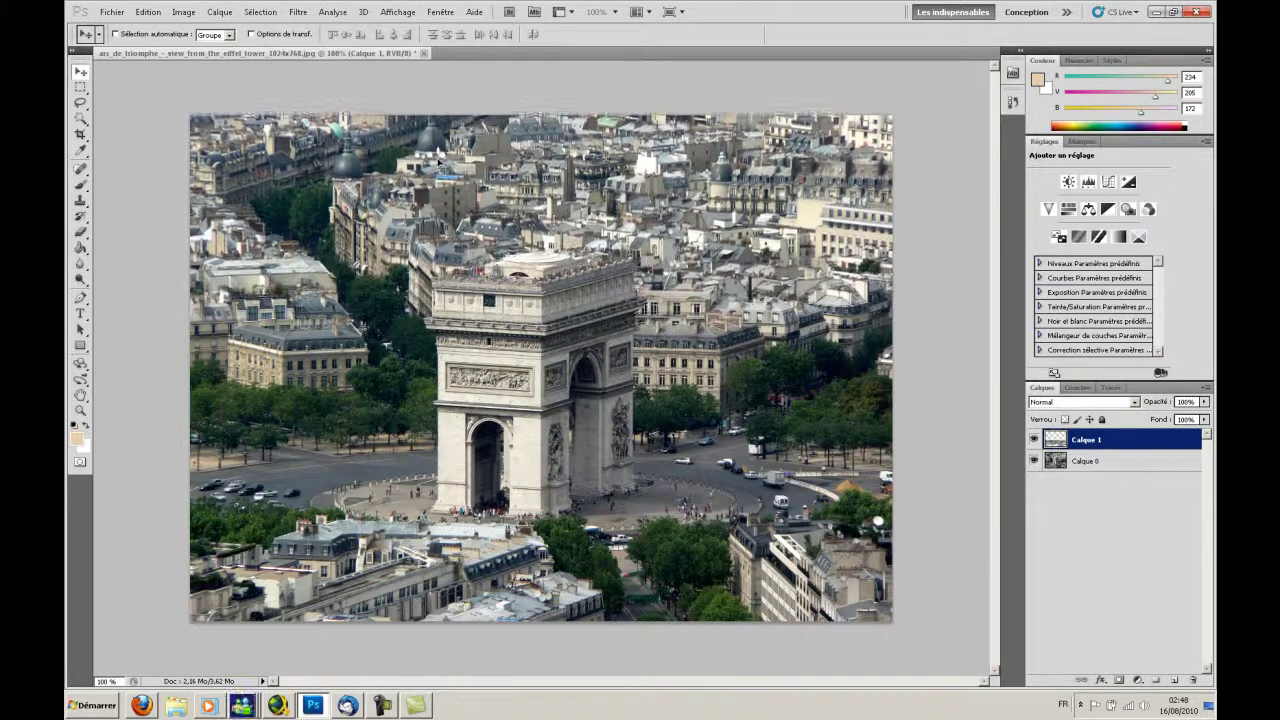
- On Calque 0, outline the lower-right foreground buildings with the Magnetic Lasso
click(1062, 462)
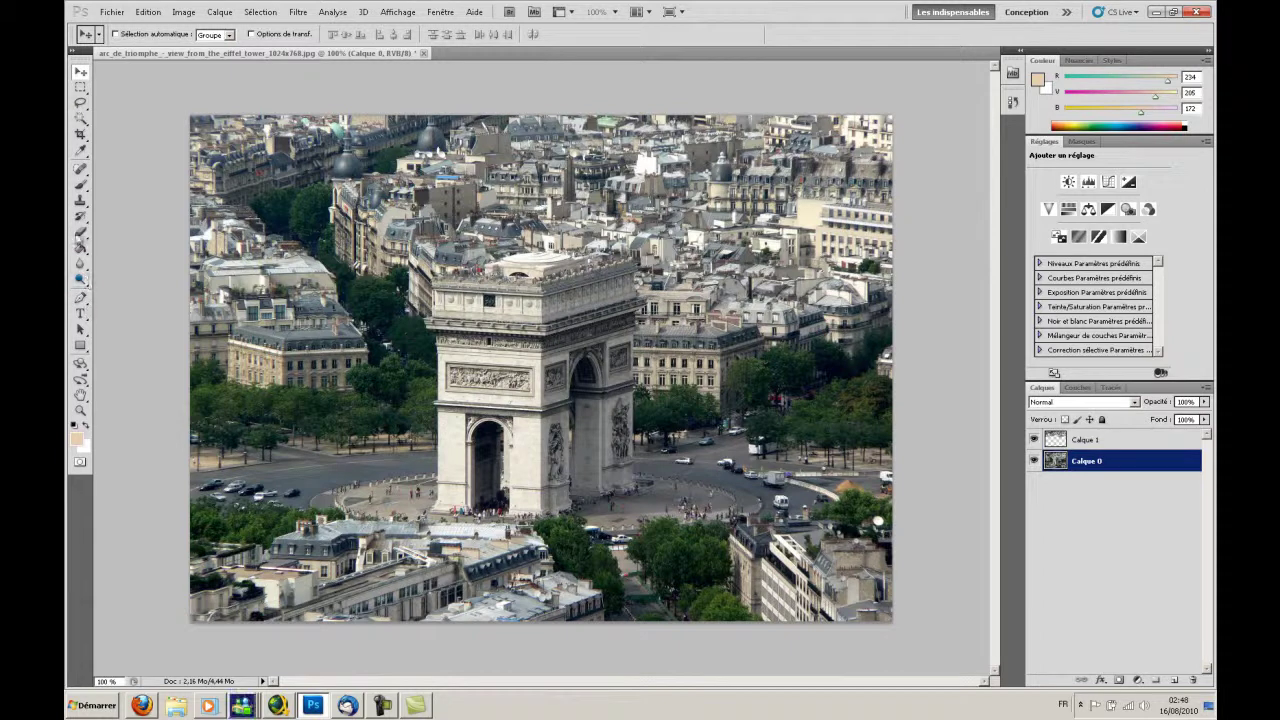
drag(81, 106, 140, 128)
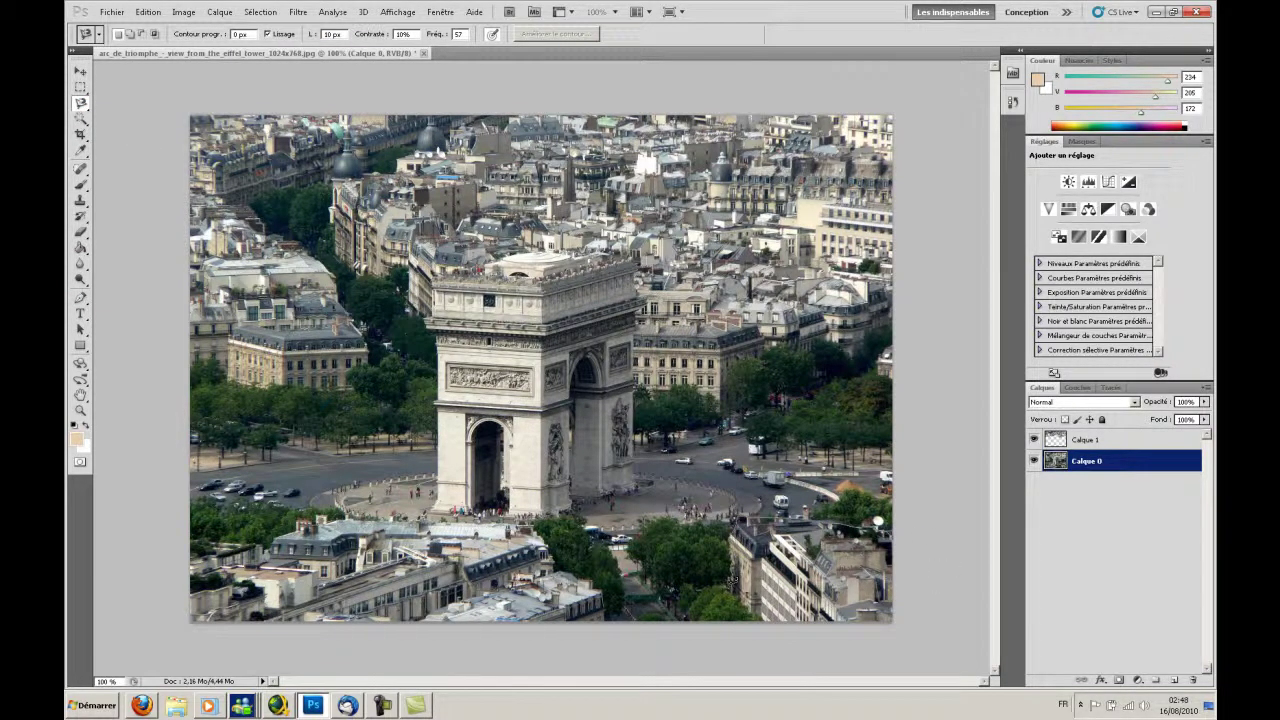
double_click(897, 533)
drag(84, 106, 140, 104)
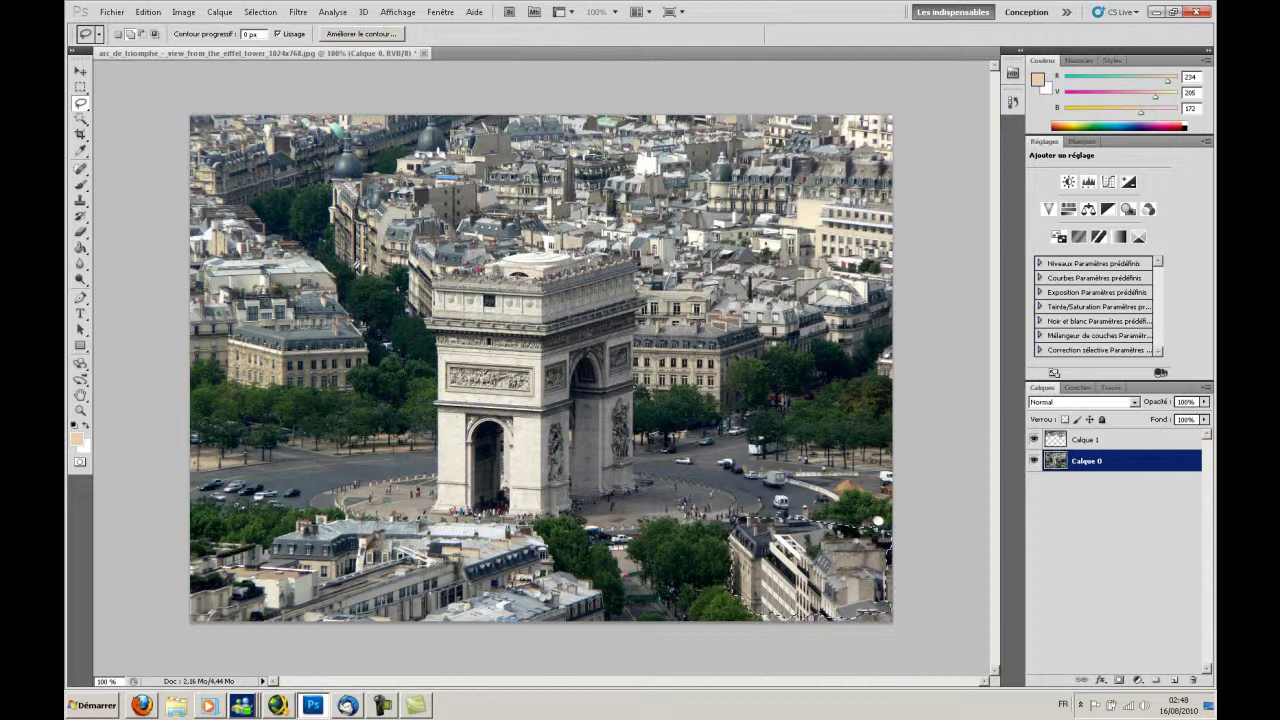
- Re-outline the foreground buildings, extend the selection along the tree edge, and copy it
key(ctrl+j)
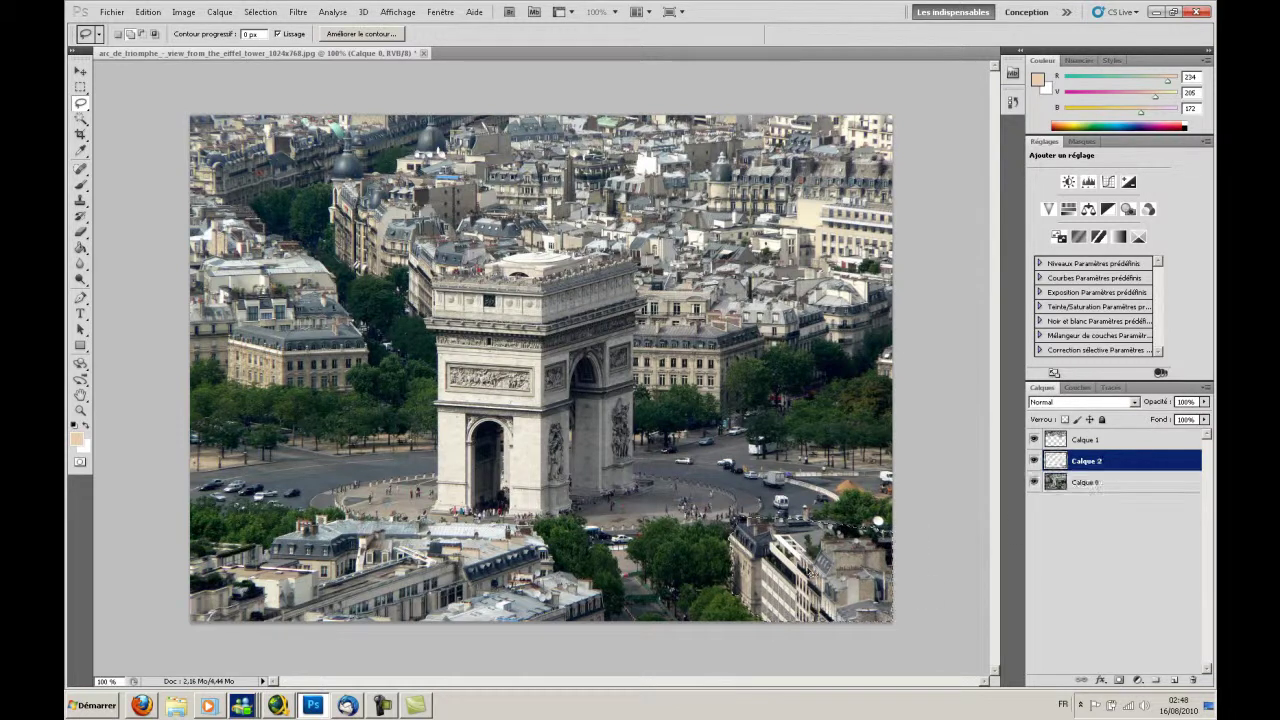
drag(81, 104, 140, 132)
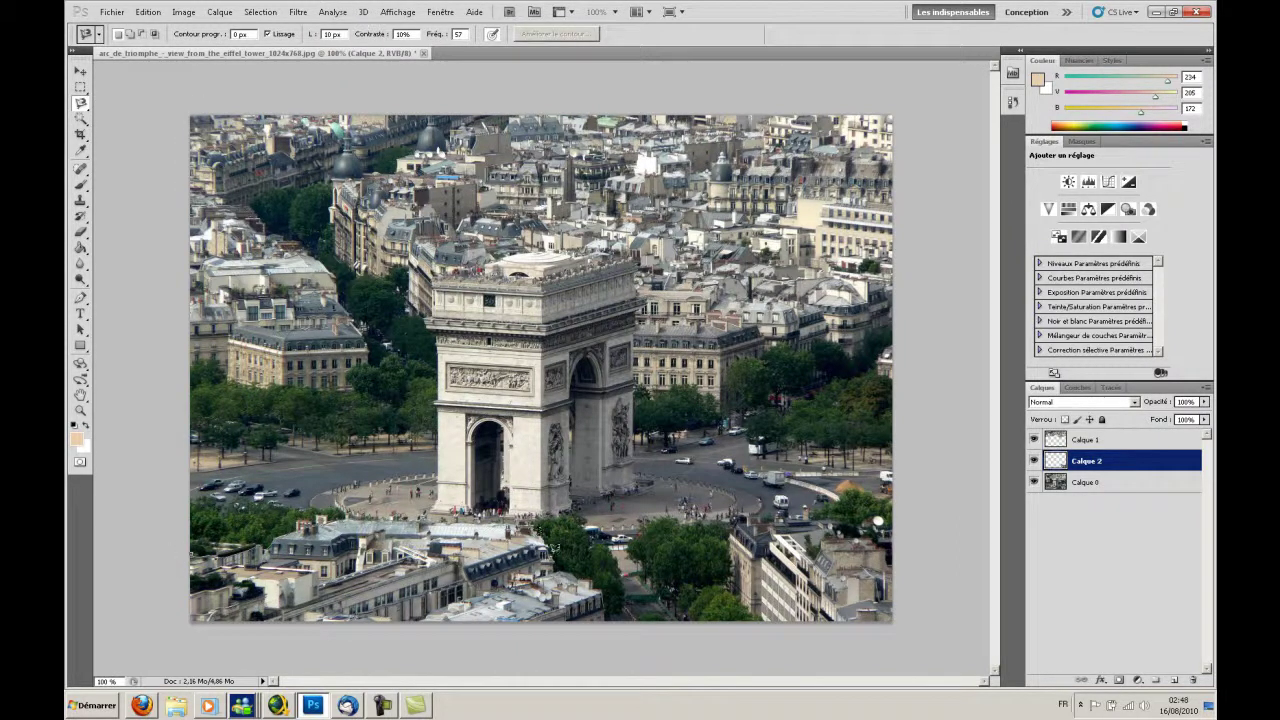
click(612, 599)
click(604, 598)
drag(82, 105, 117, 106)
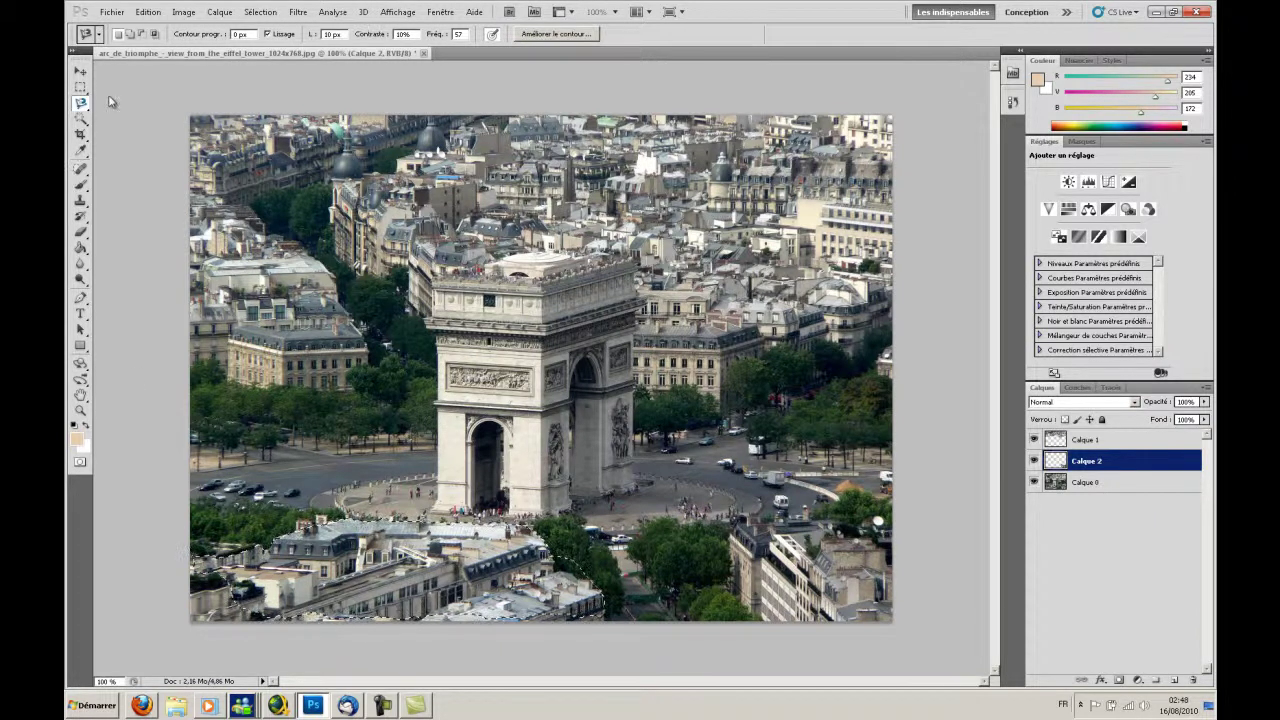
click(117, 106)
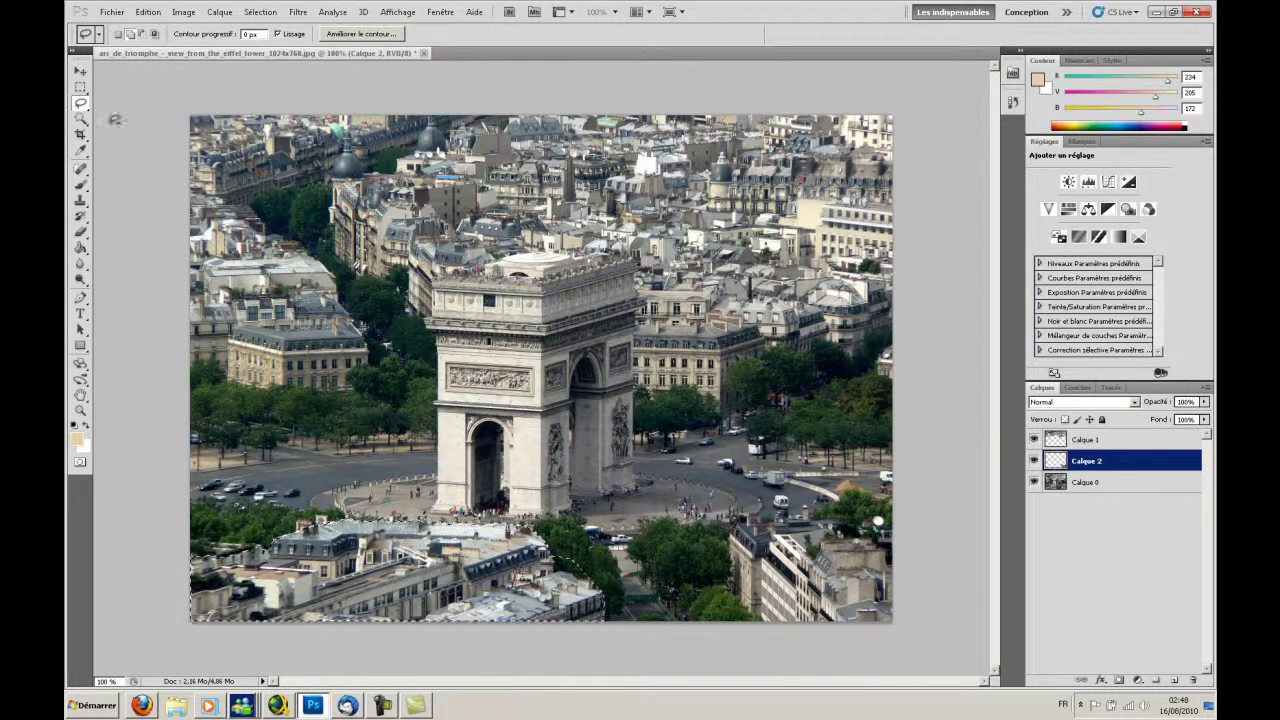
click(131, 34)
drag(555, 537, 605, 568)
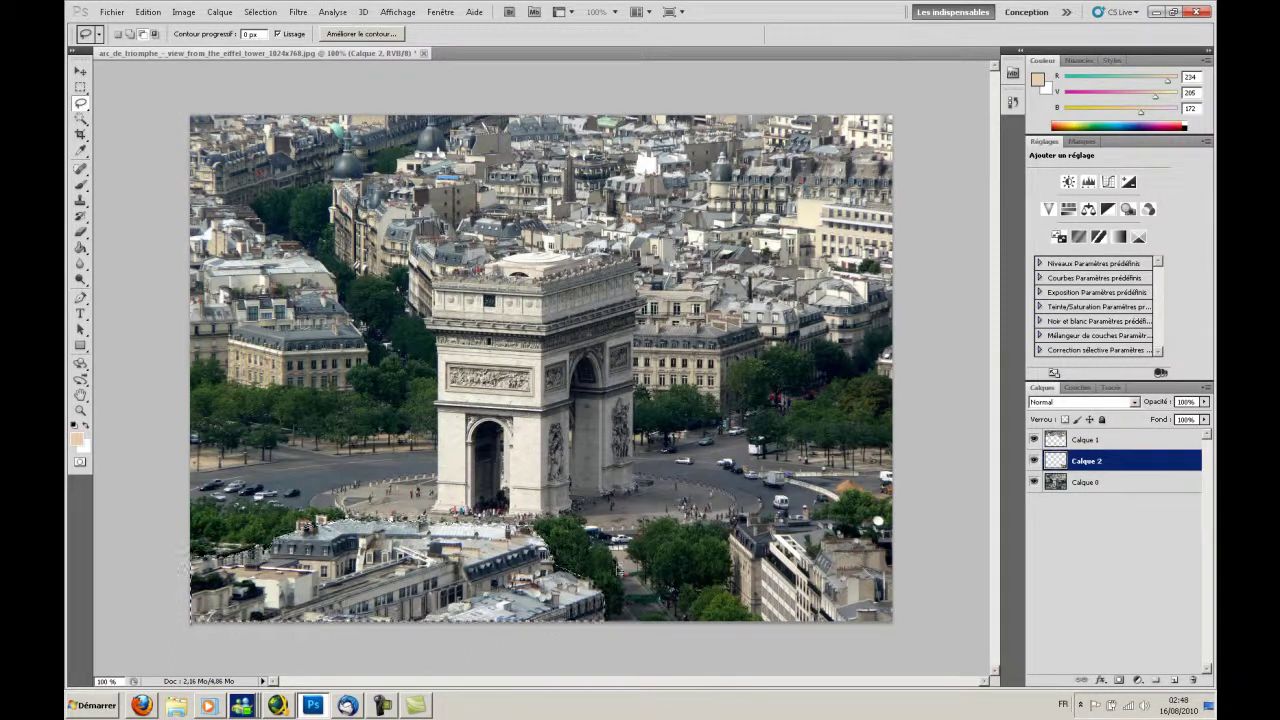
key(ctrl+c)
- Dismiss the copy error, create Calque 3 above Calque 0, and merge Calque 2 down into it
click(615, 265)
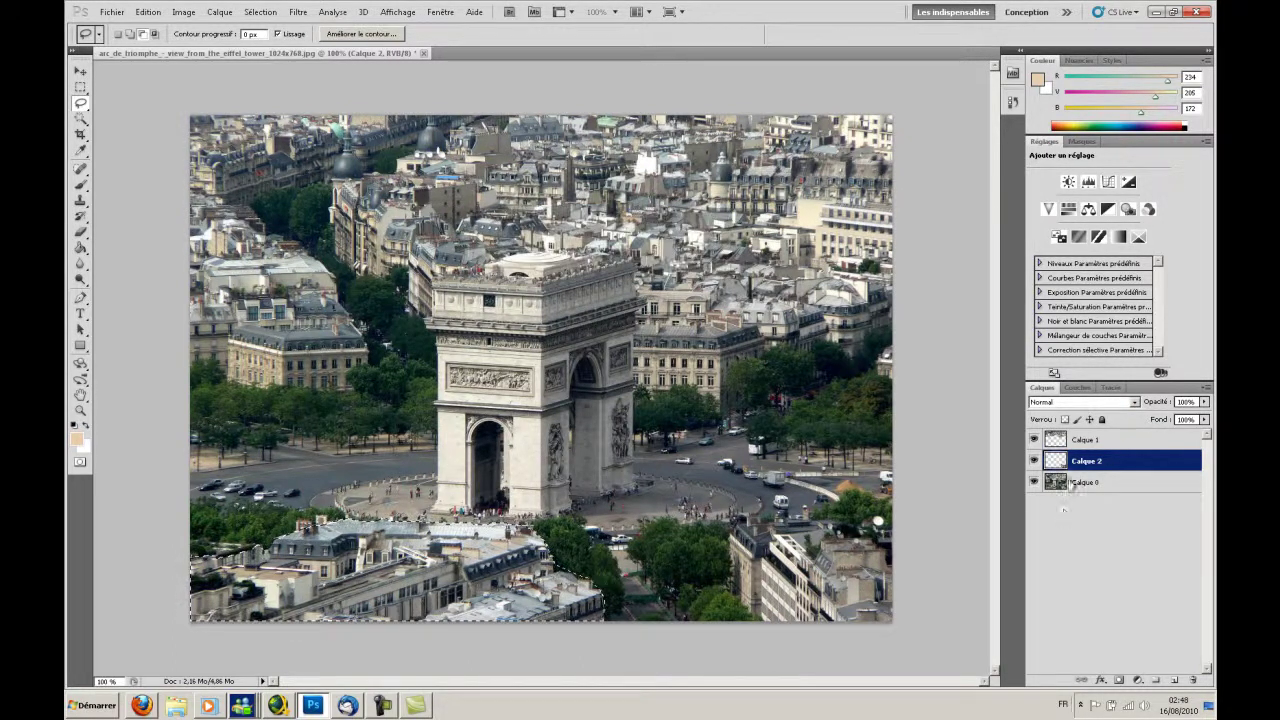
click(1120, 482)
key(ctrl+j)
right_click(1130, 461)
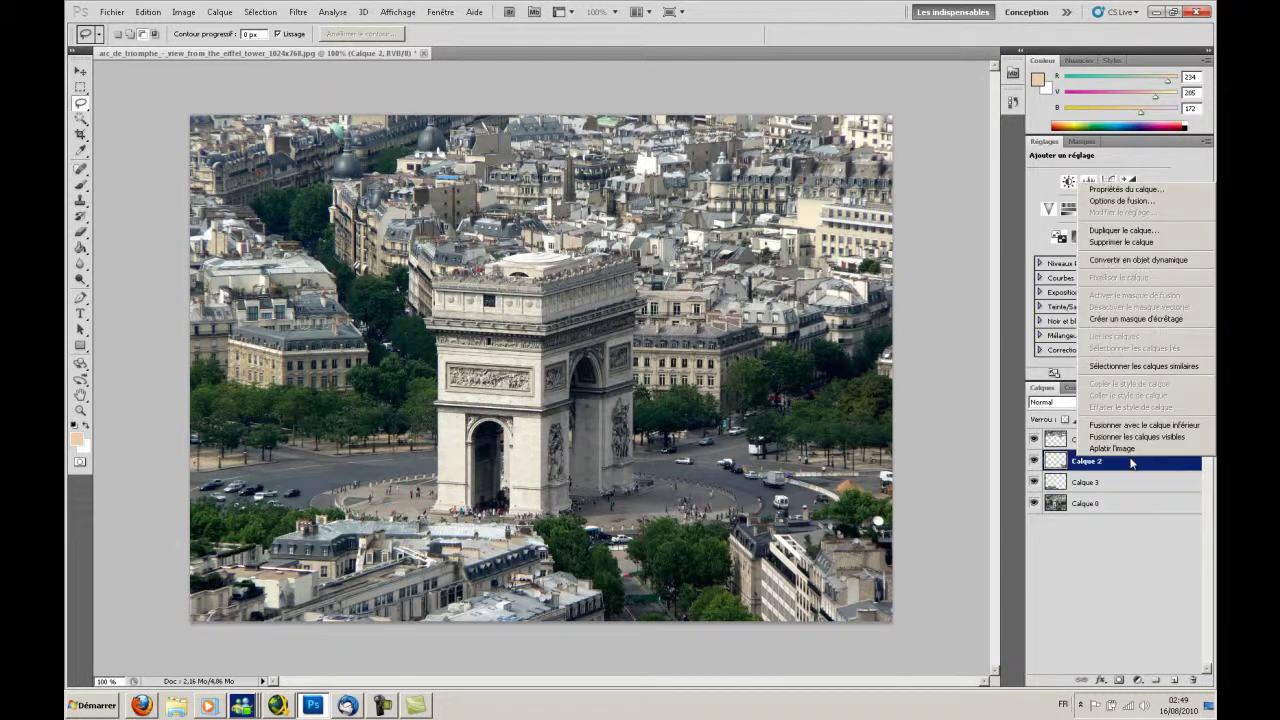
click(1177, 426)
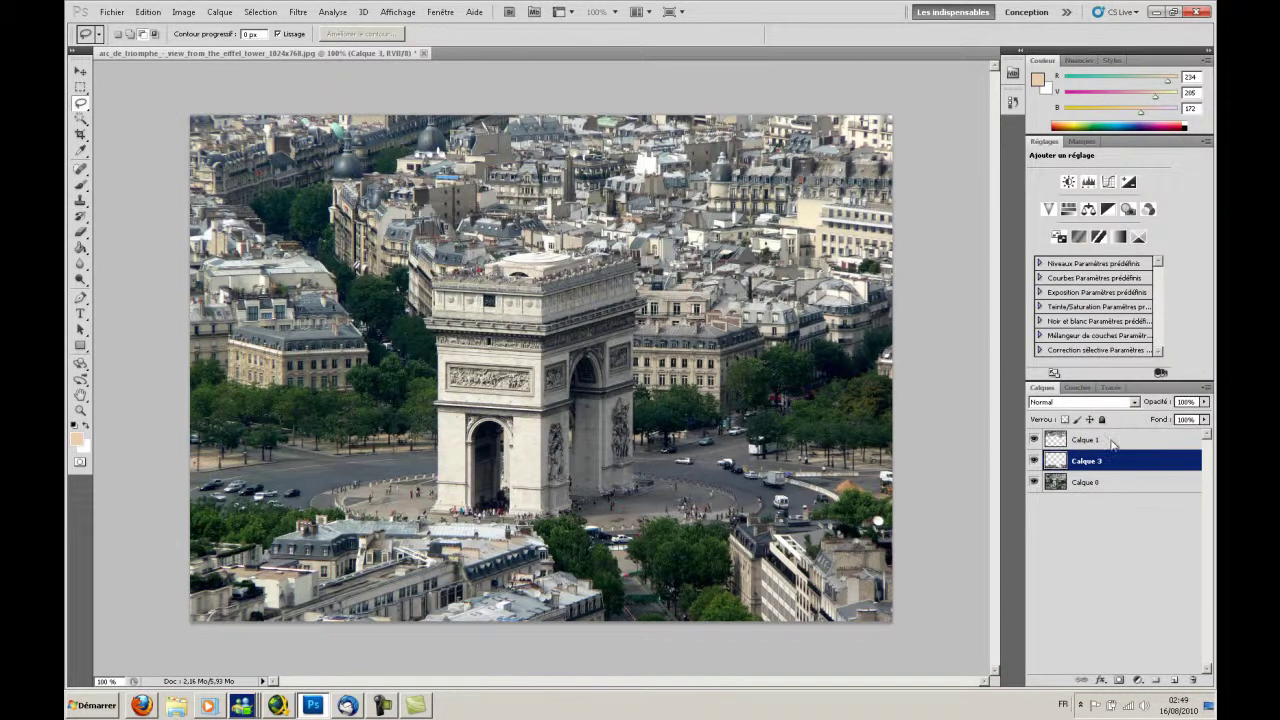
- Rename Calque 1 to '100%' and Calque 3 to '55%', closing the stray layer style dialog
double_click(1112, 441)
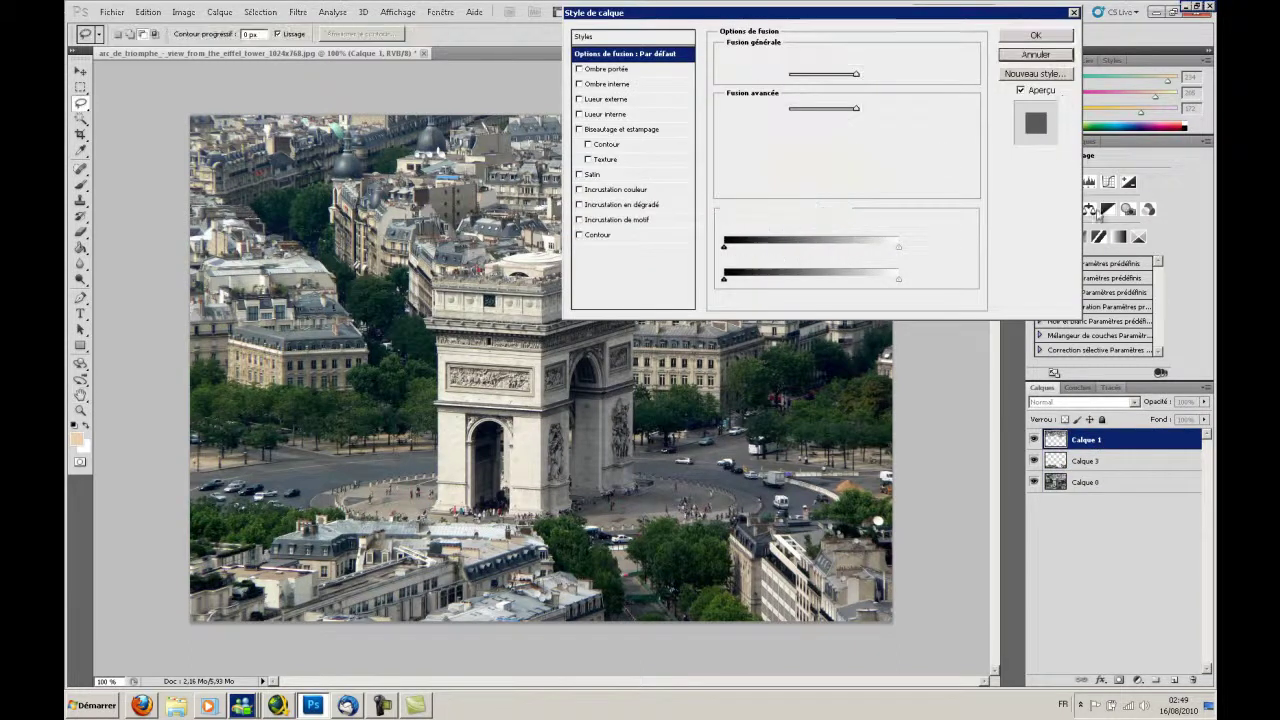
key(Escape)
double_click(1088, 440)
text(100)
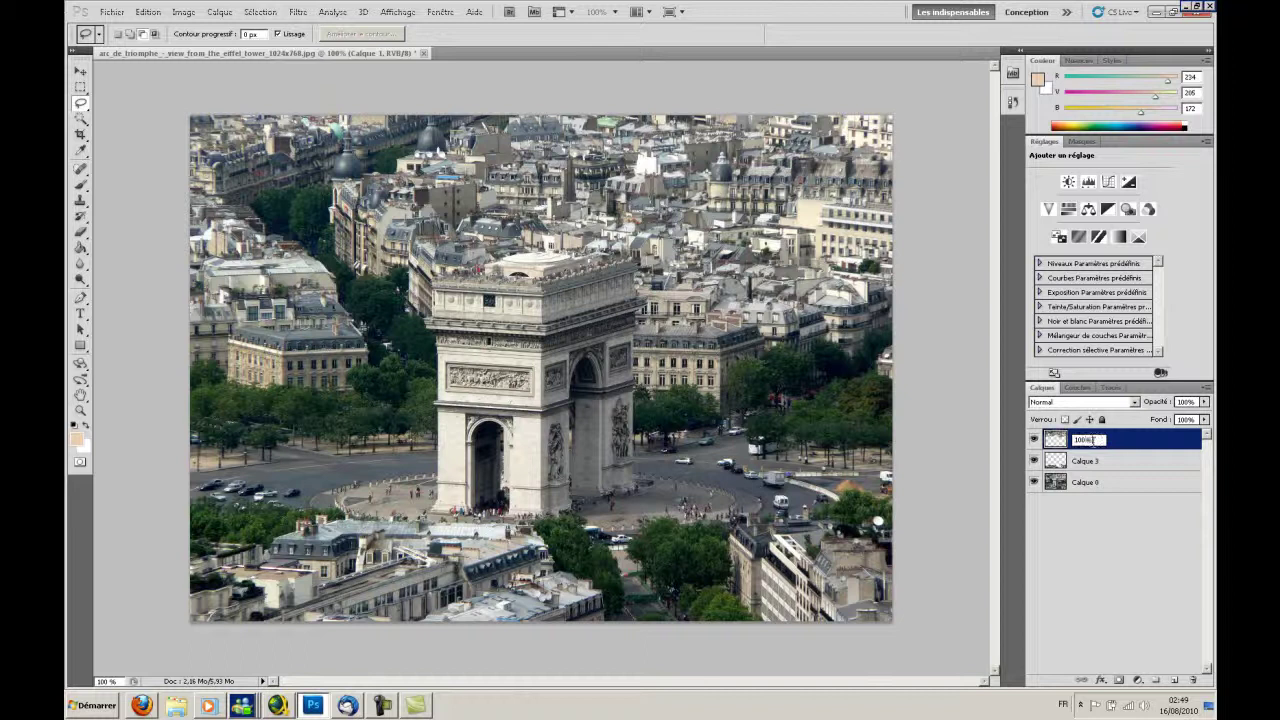
key(Return)
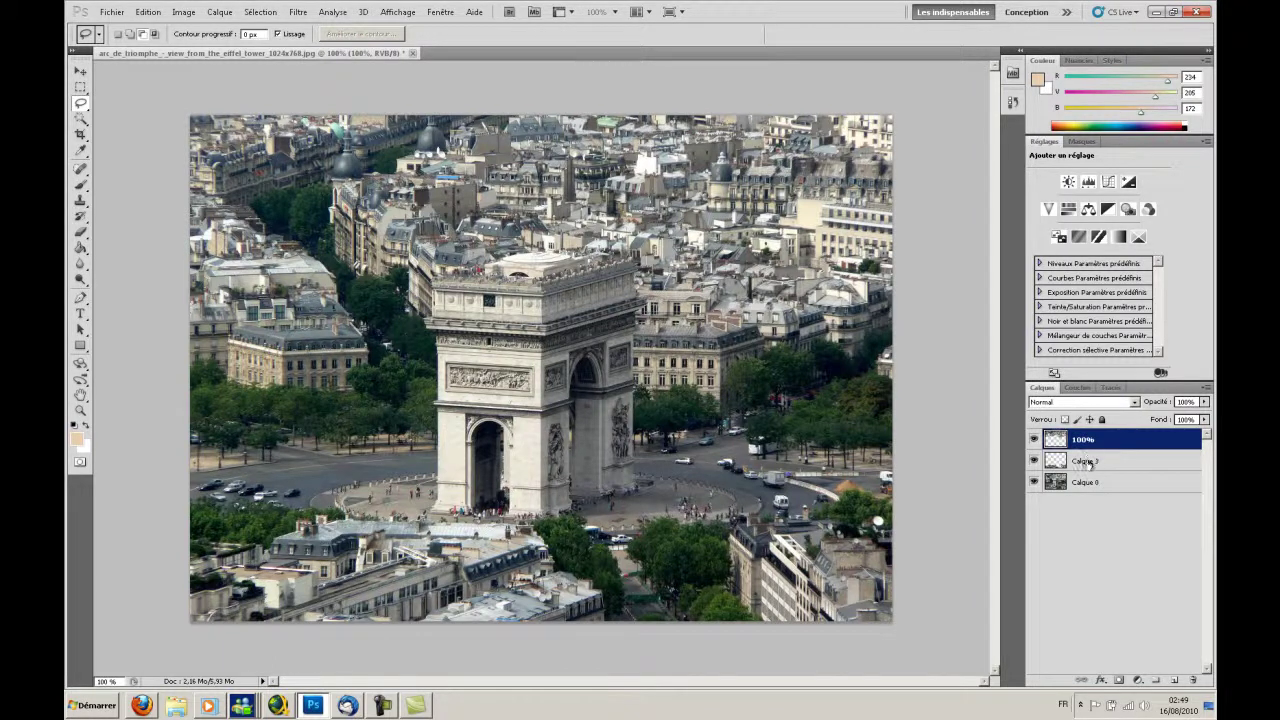
double_click(1086, 461)
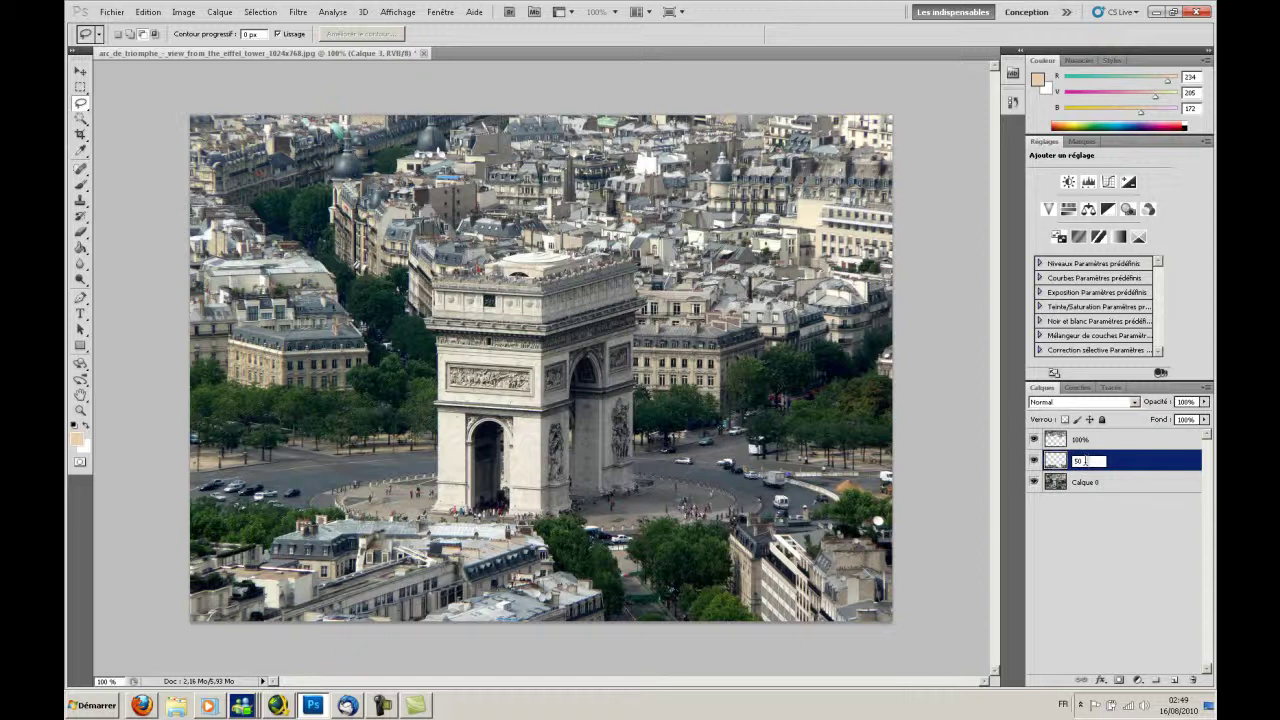
text(50)
key(Return)
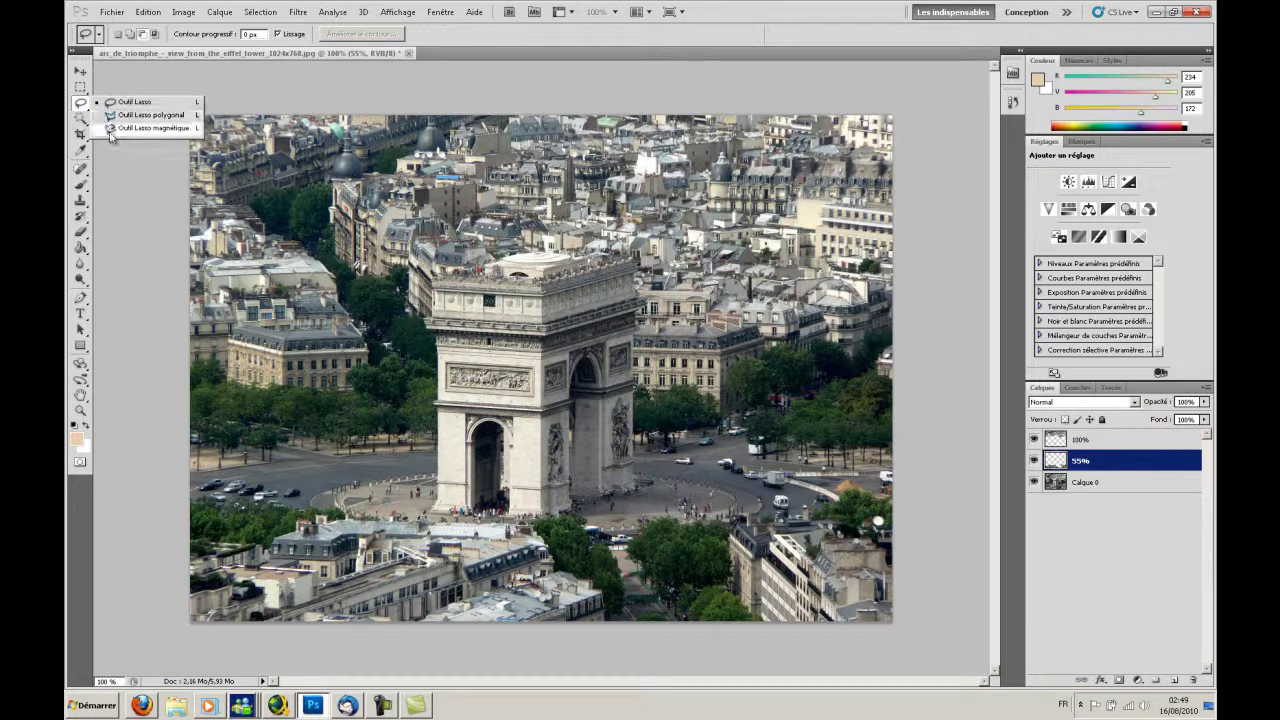
- Trace a Magnetic Lasso outline around the arch, then zoom in
drag(81, 104, 130, 130)
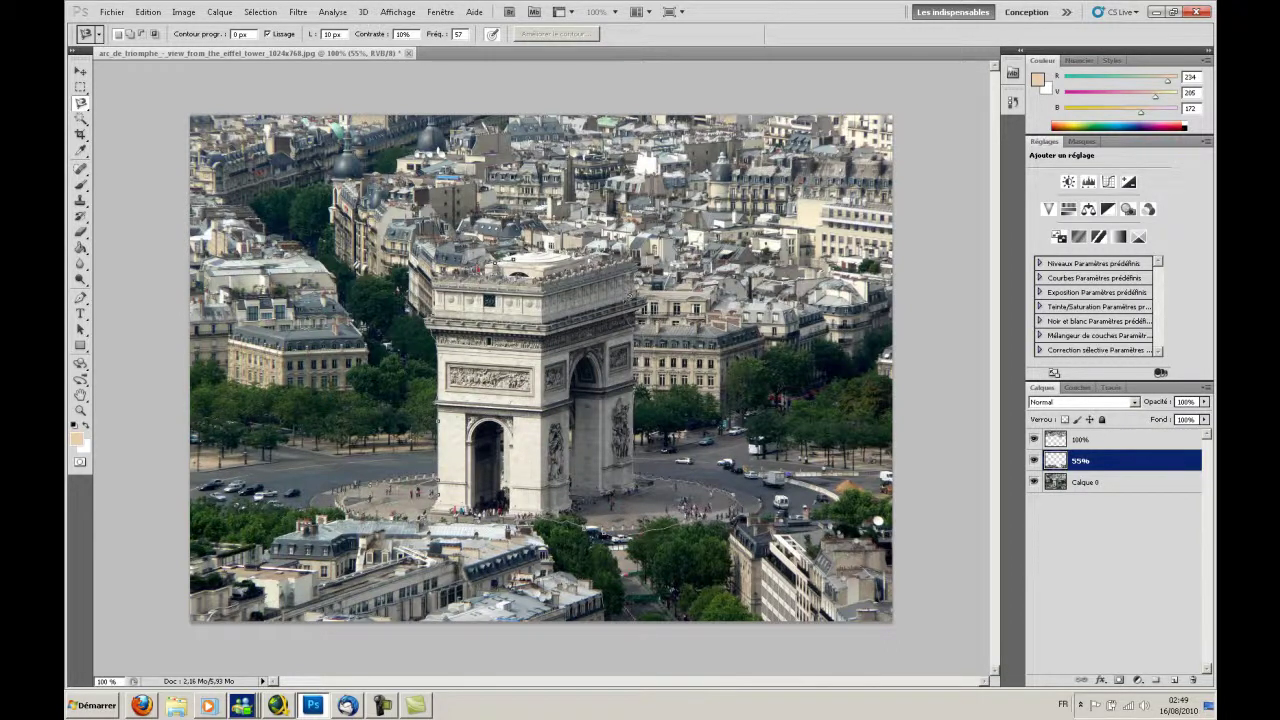
click(518, 262)
mouse_move(81, 103)
mouse_down()
mouse_move(138, 135)
mouse_move(136, 102)
mouse_up()
key(ctrl+plus)
key(ctrl+plus)
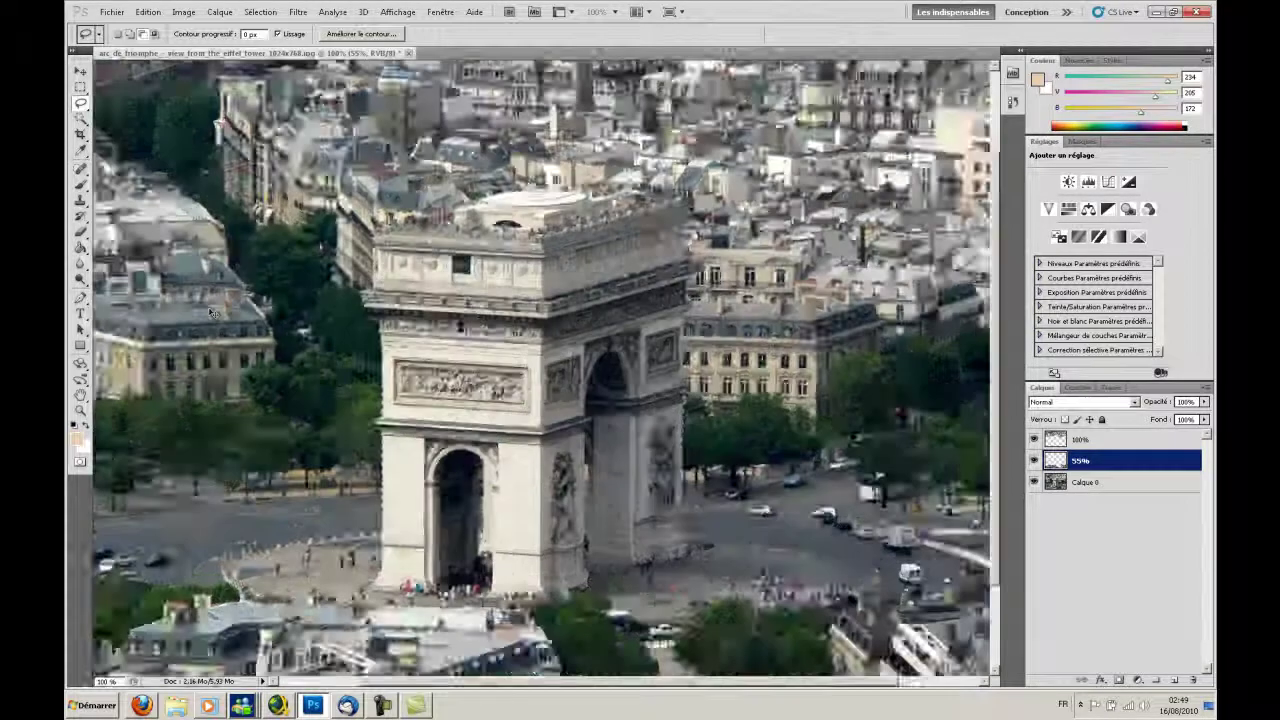
- Pan around the zoomed view and trace the selection along the arch's top edge
scroll(213, 303, down, 3)
scroll(213, 303, down, 3)
scroll(213, 303, down, 3)
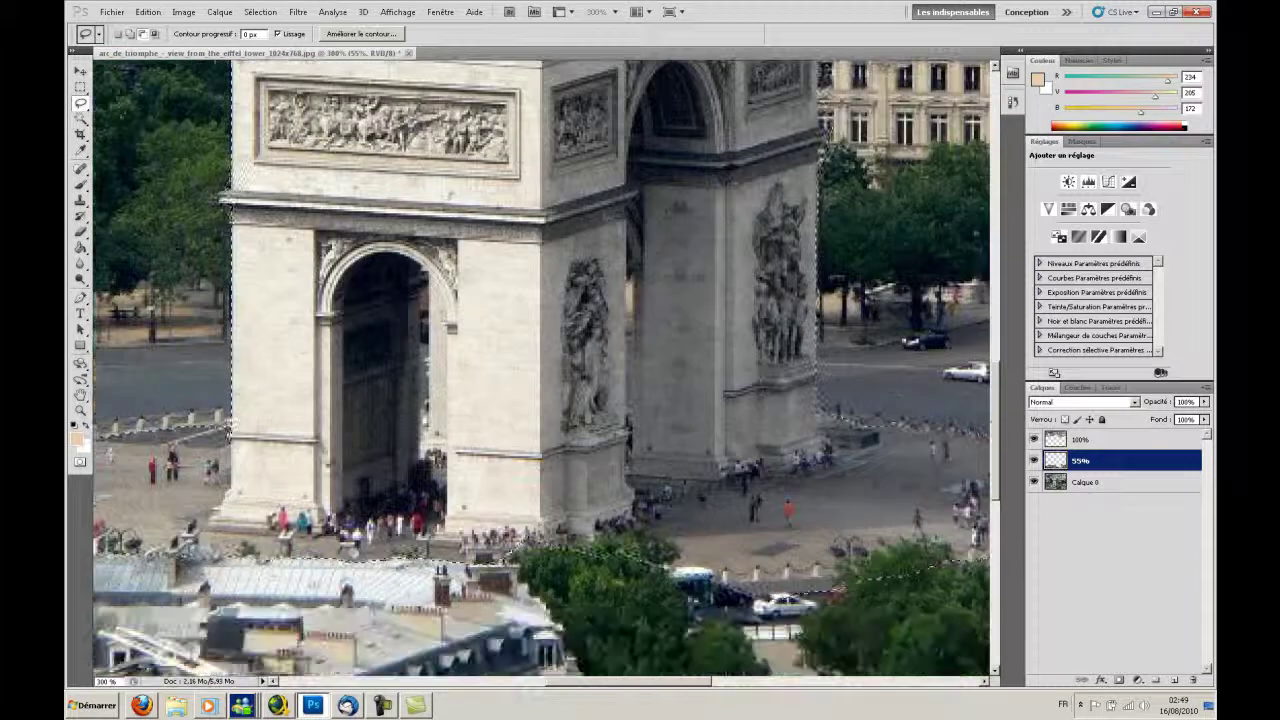
scroll(709, 459, left, 10)
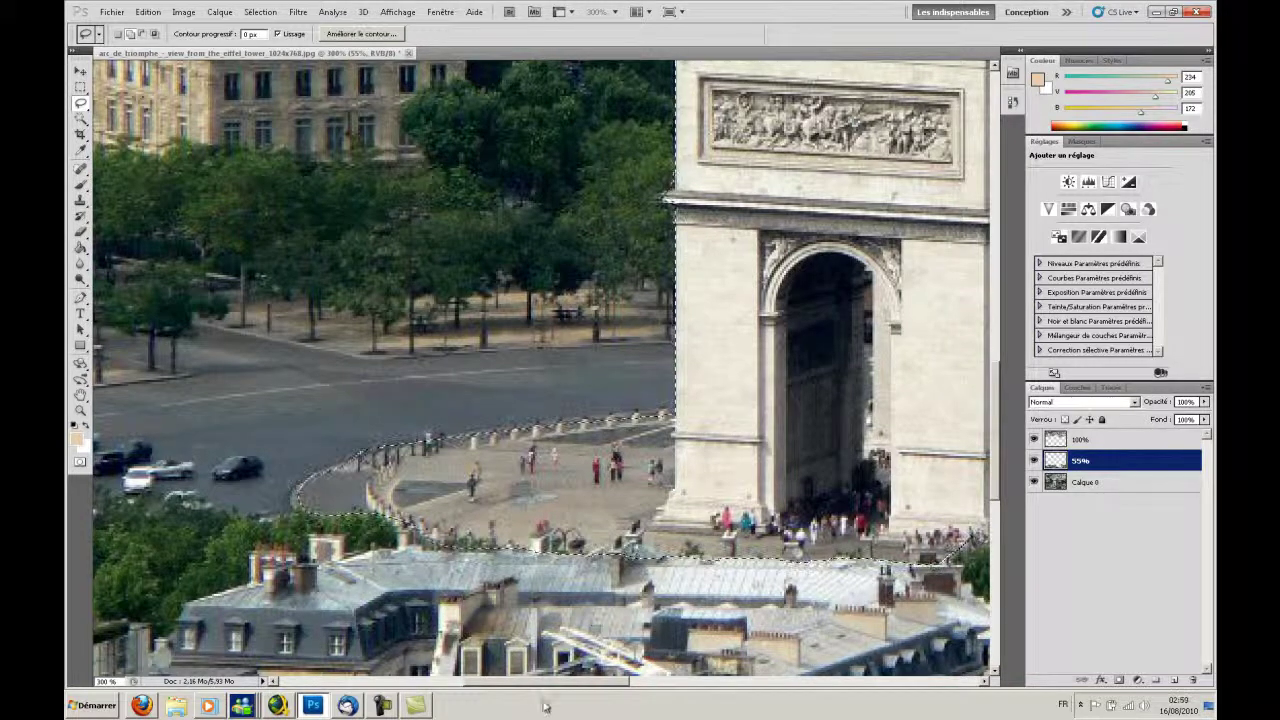
scroll(540, 370, right, 5)
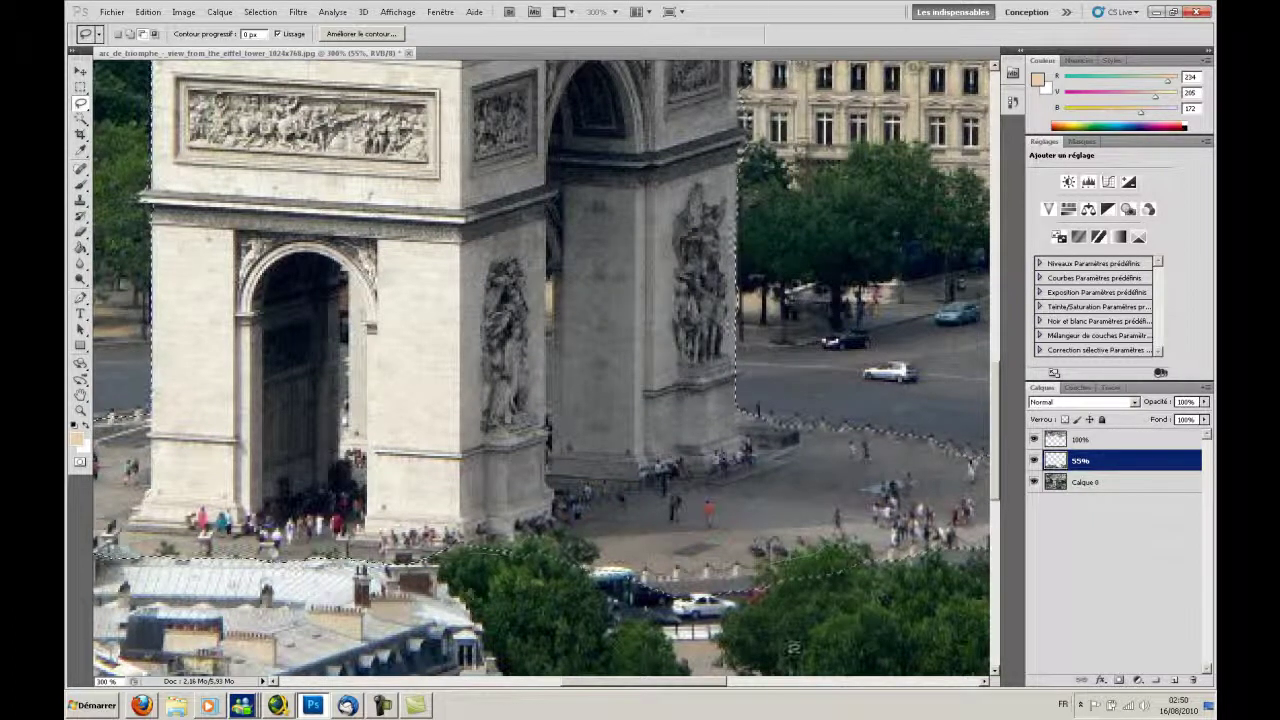
scroll(540, 365, right, 5)
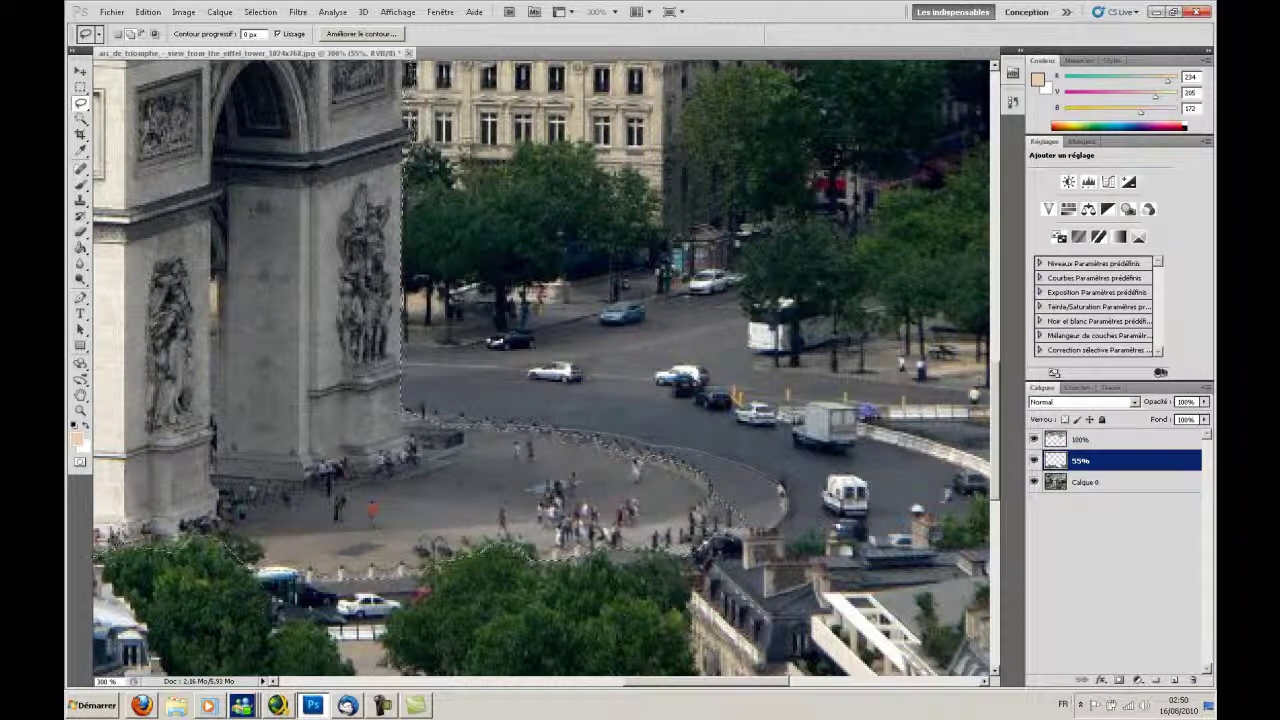
scroll(545, 370, up, 1)
scroll(545, 370, up, 5)
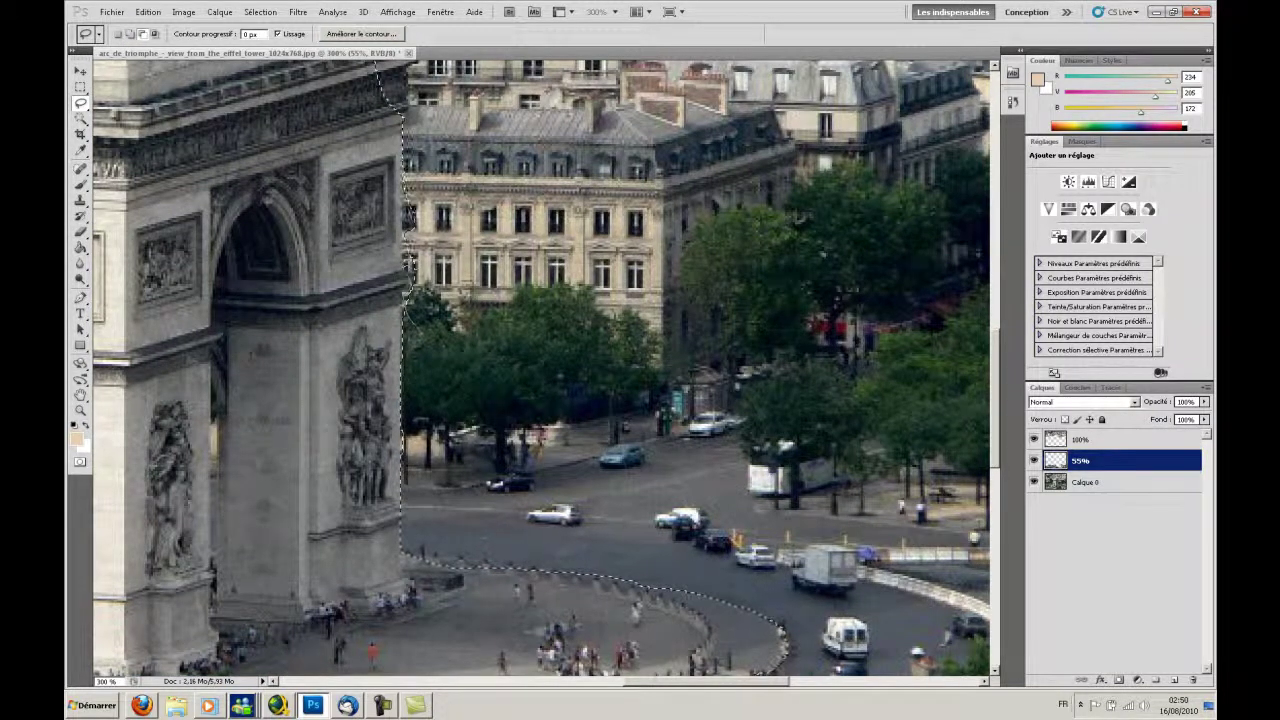
scroll(545, 370, up, 3)
scroll(540, 366, up, 5)
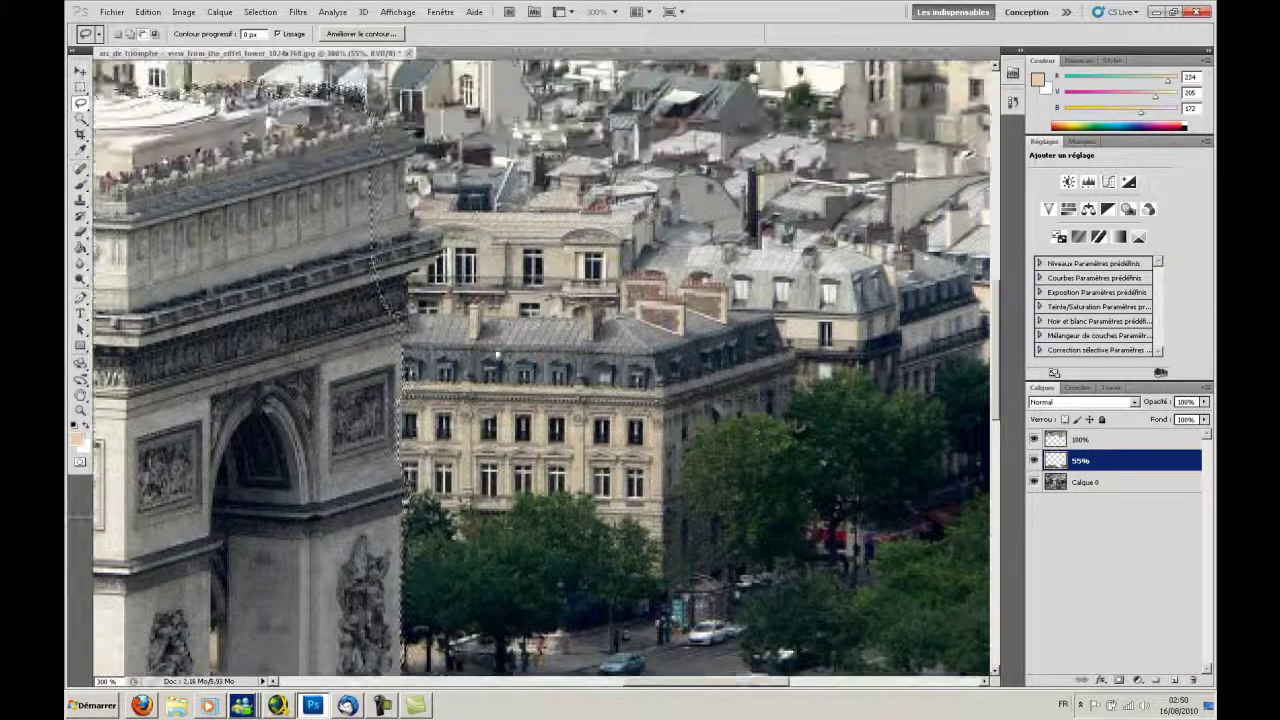
scroll(540, 366, up, 4)
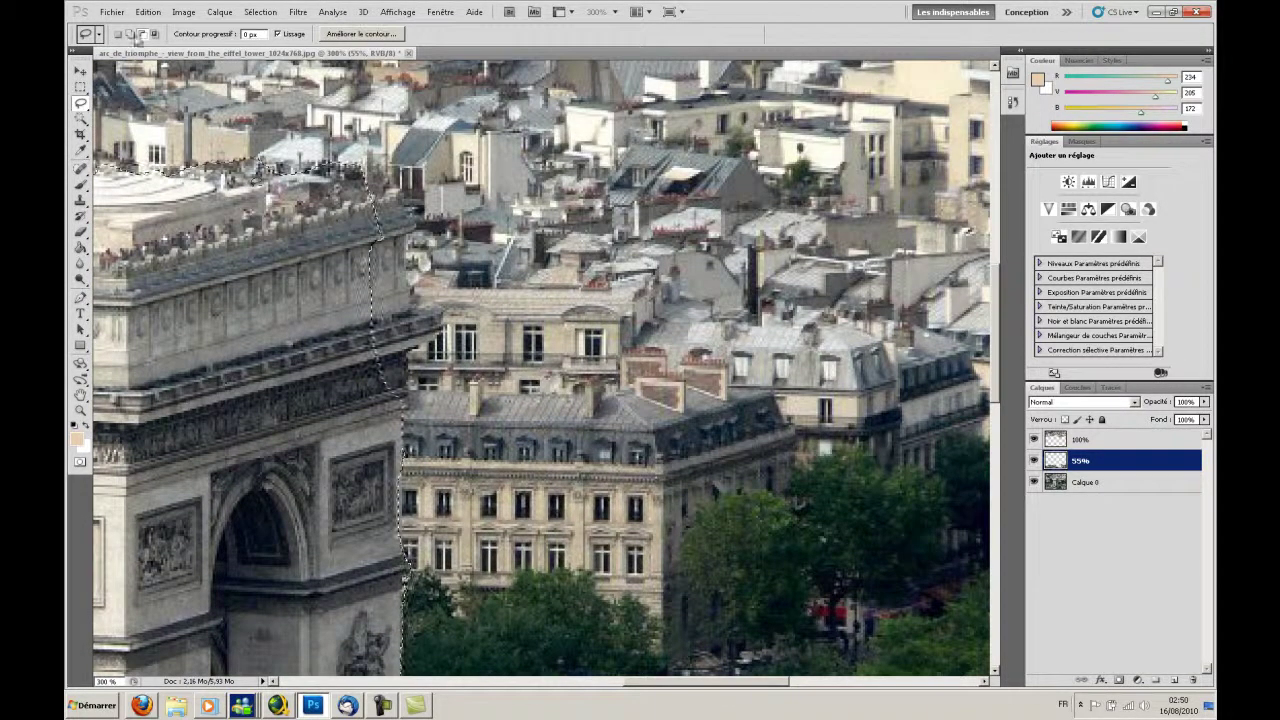
drag(341, 243, 189, 145)
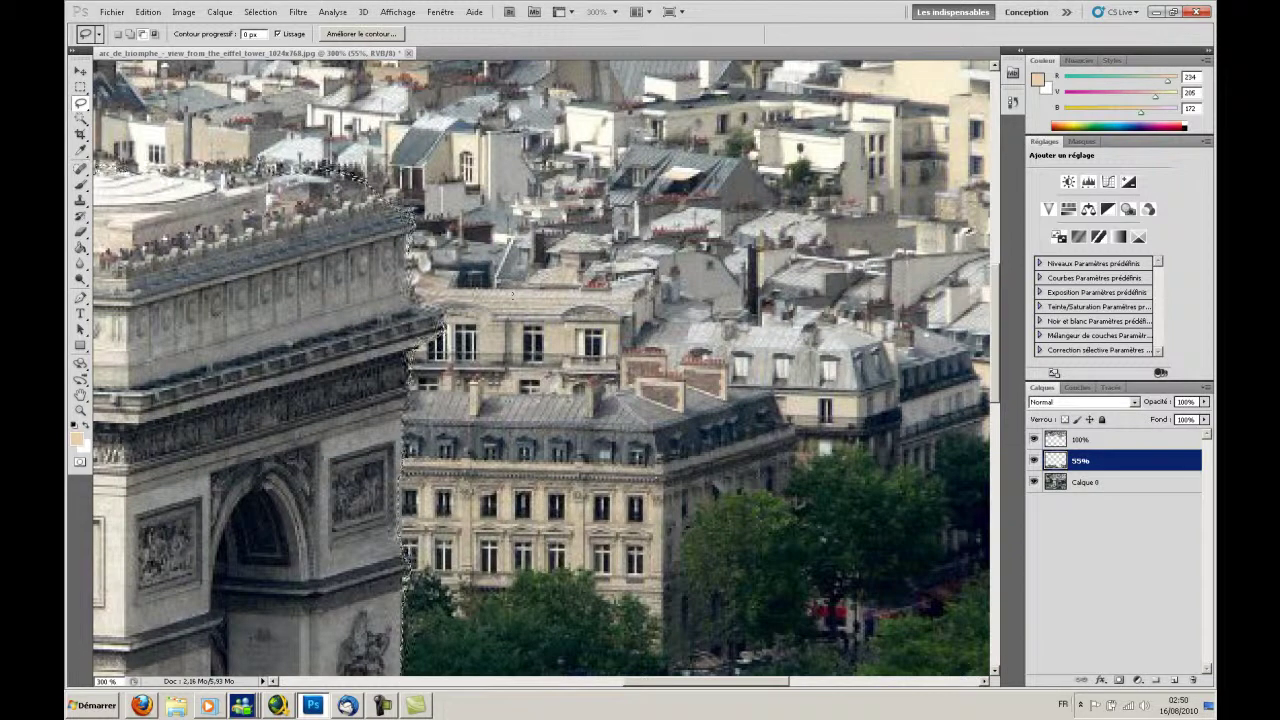
- With the Polygonal Lasso, close the outline around the arch's top and left edges
click(81, 119)
drag(81, 103, 130, 104)
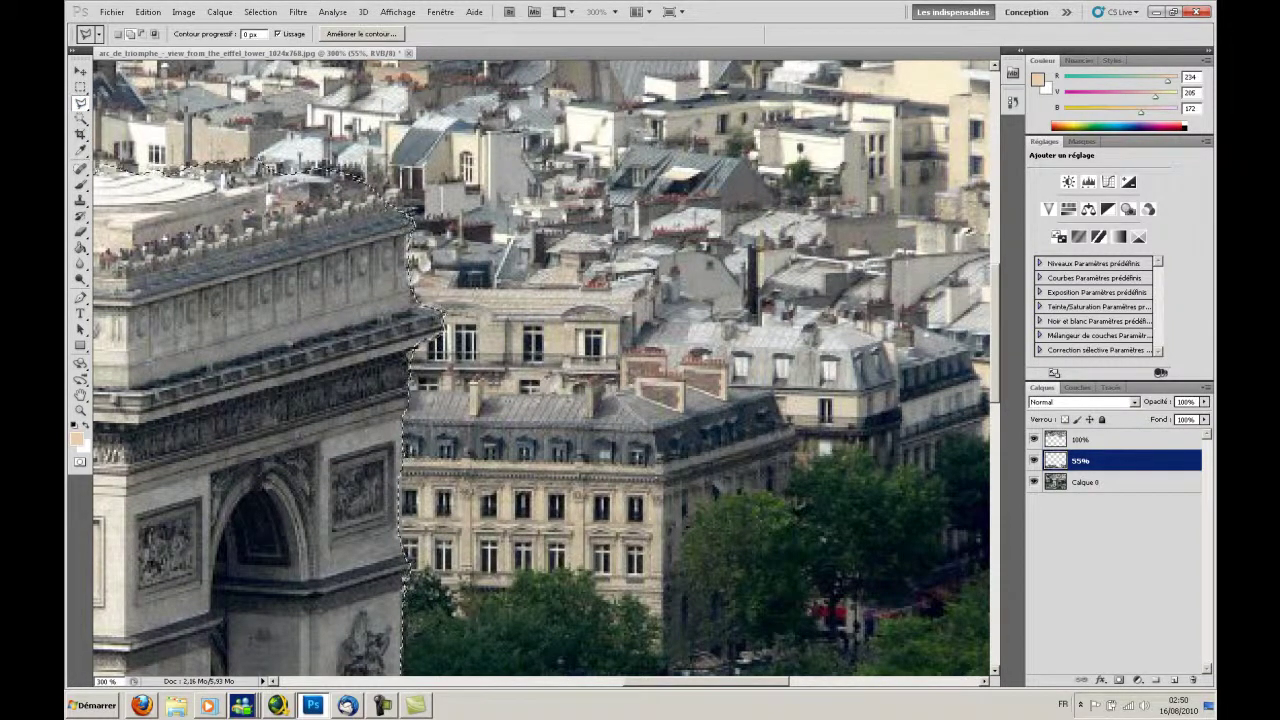
drag(695, 680, 632, 679)
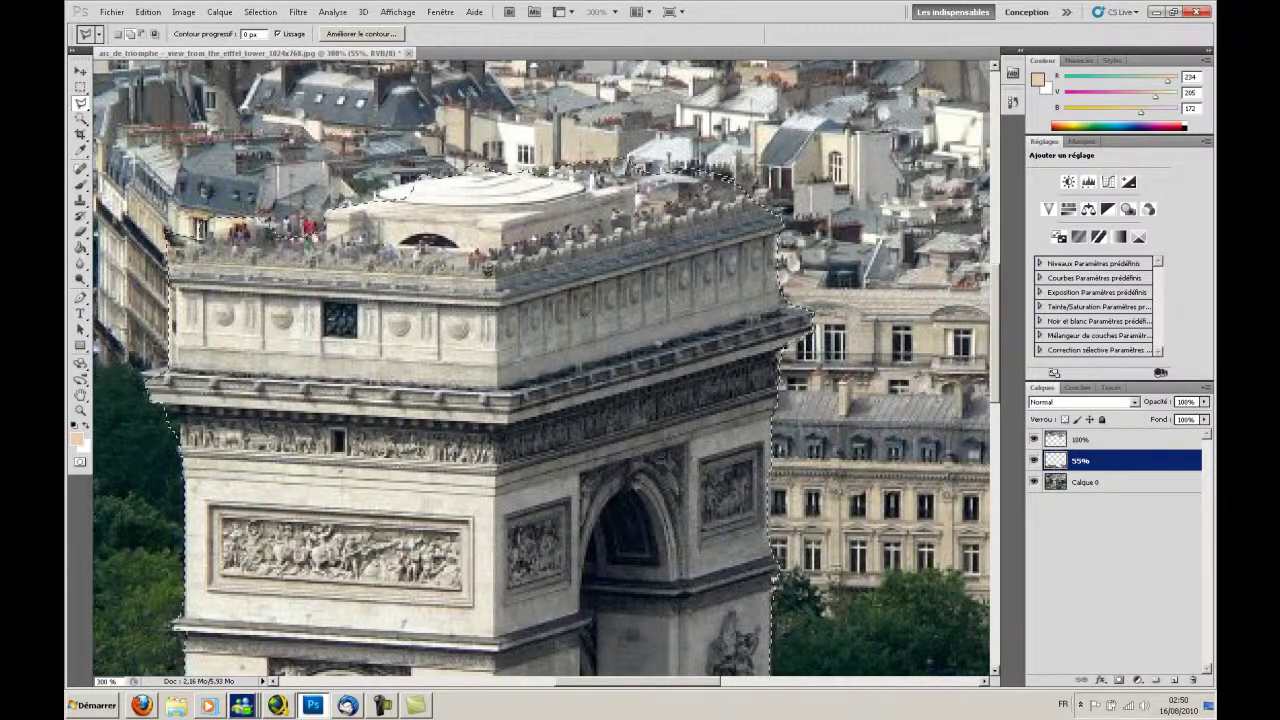
drag(406, 188, 235, 230)
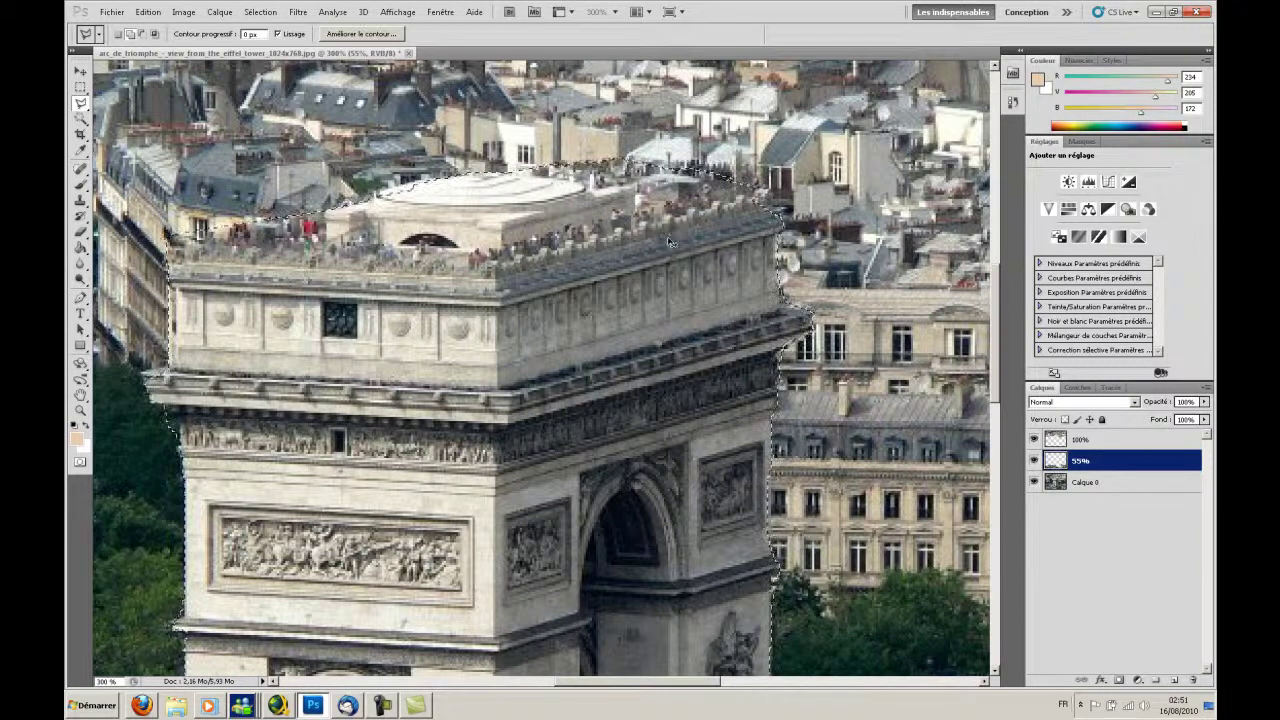
scroll(670, 240, down, 1)
- Copy the arch to a new layer named 0% and move it to the top of the stack
scroll(670, 240, down, 1)
scroll(670, 240, down, 1)
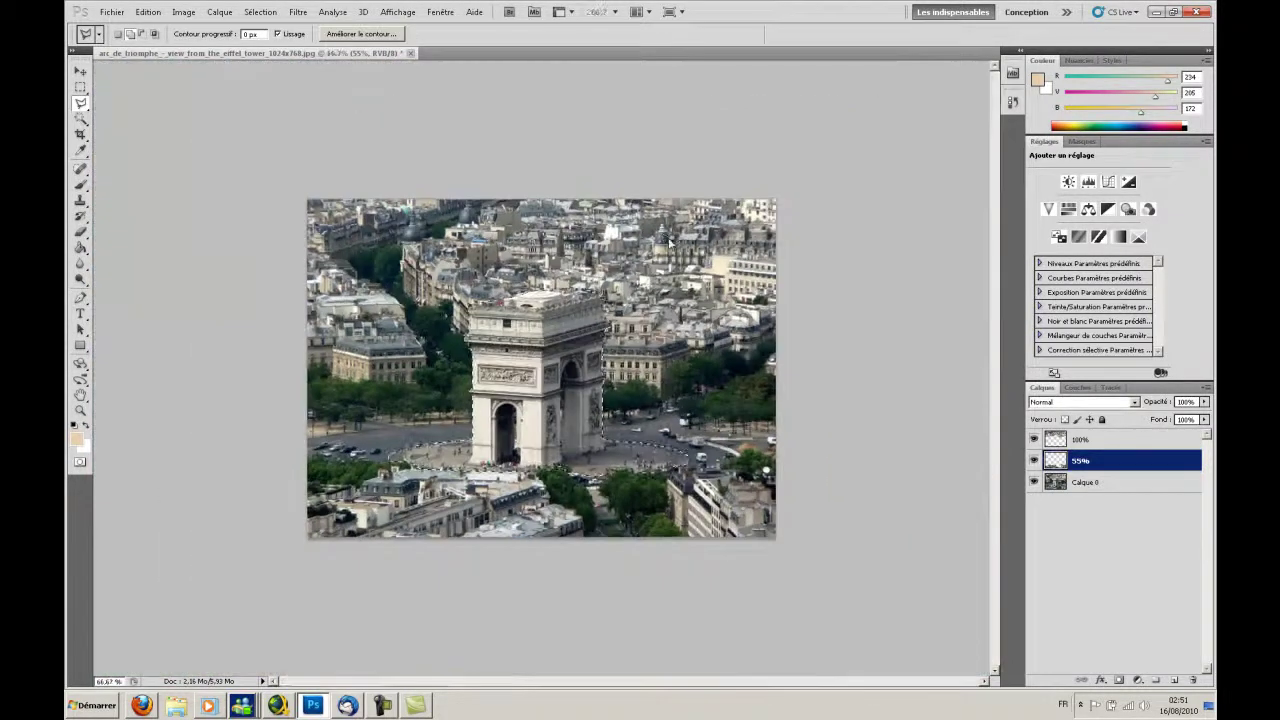
key(ctrl+j)
double_click(1088, 461)
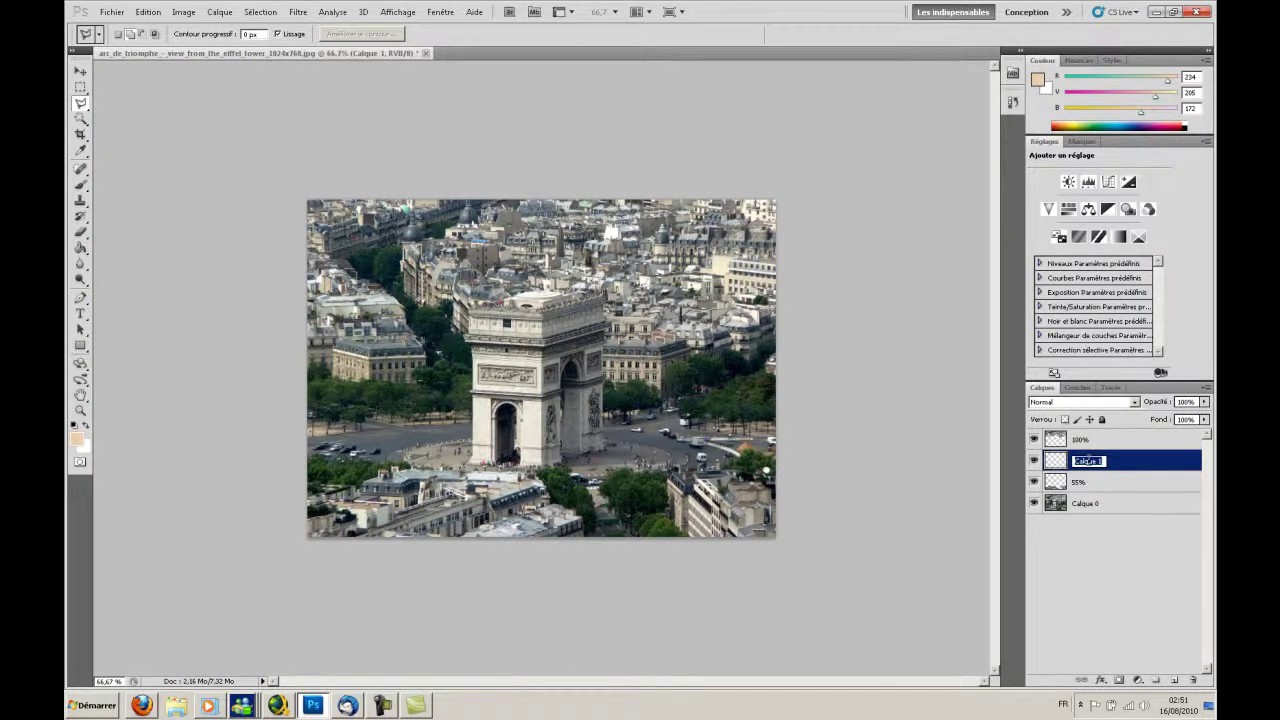
text(0)
key(Return)
drag(1063, 463, 1063, 438)
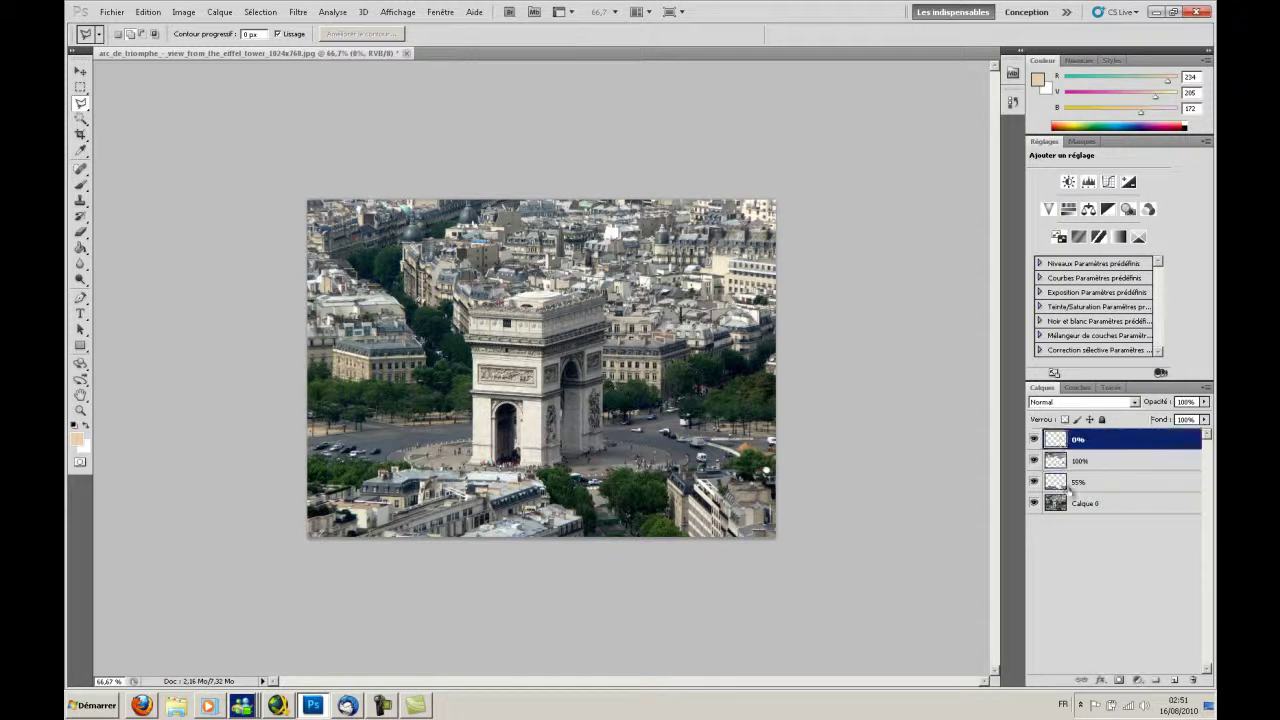
- Rename Calque 0 to 20% and hide the layers above it
double_click(1086, 503)
text(20)
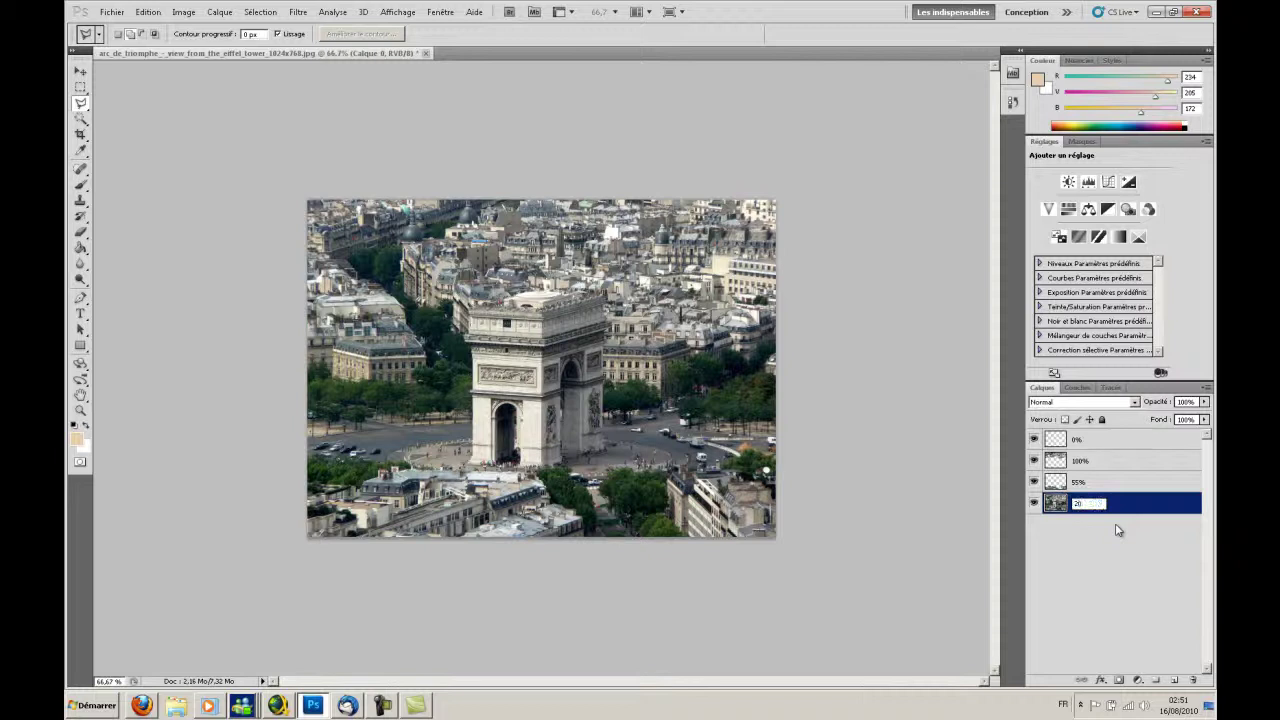
text(%)
key(Return)
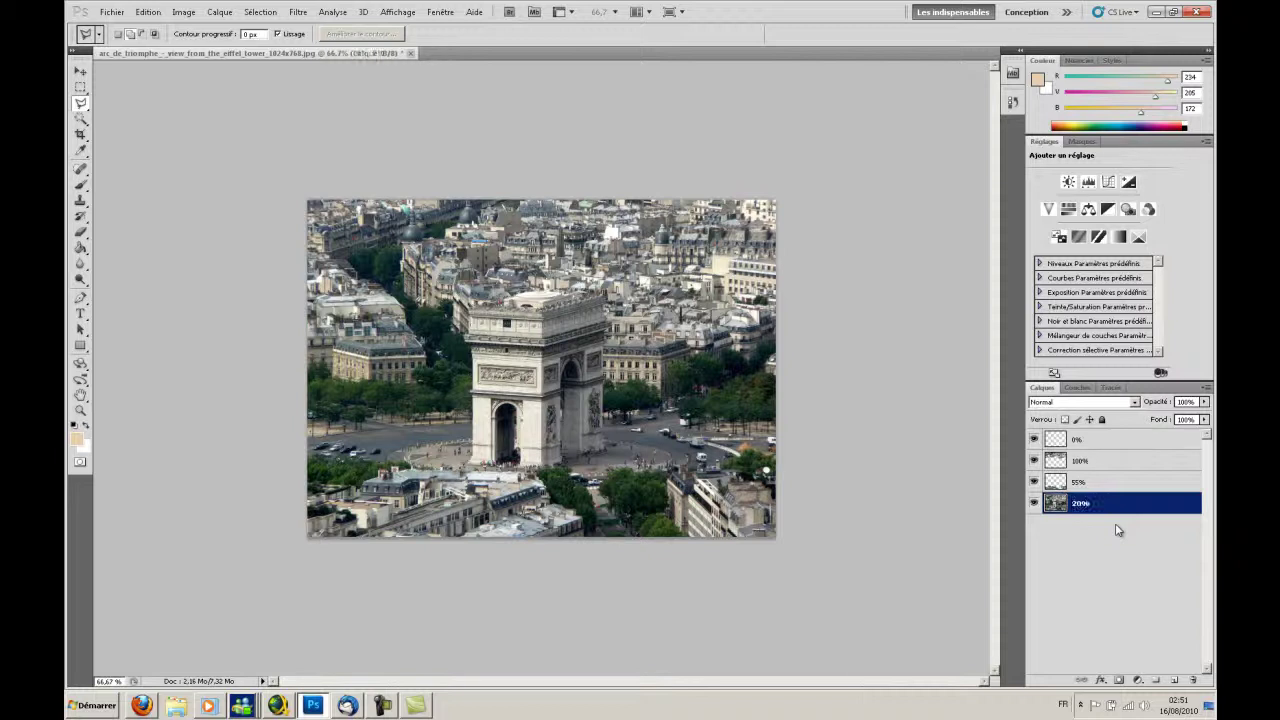
drag(1034, 440, 1035, 462)
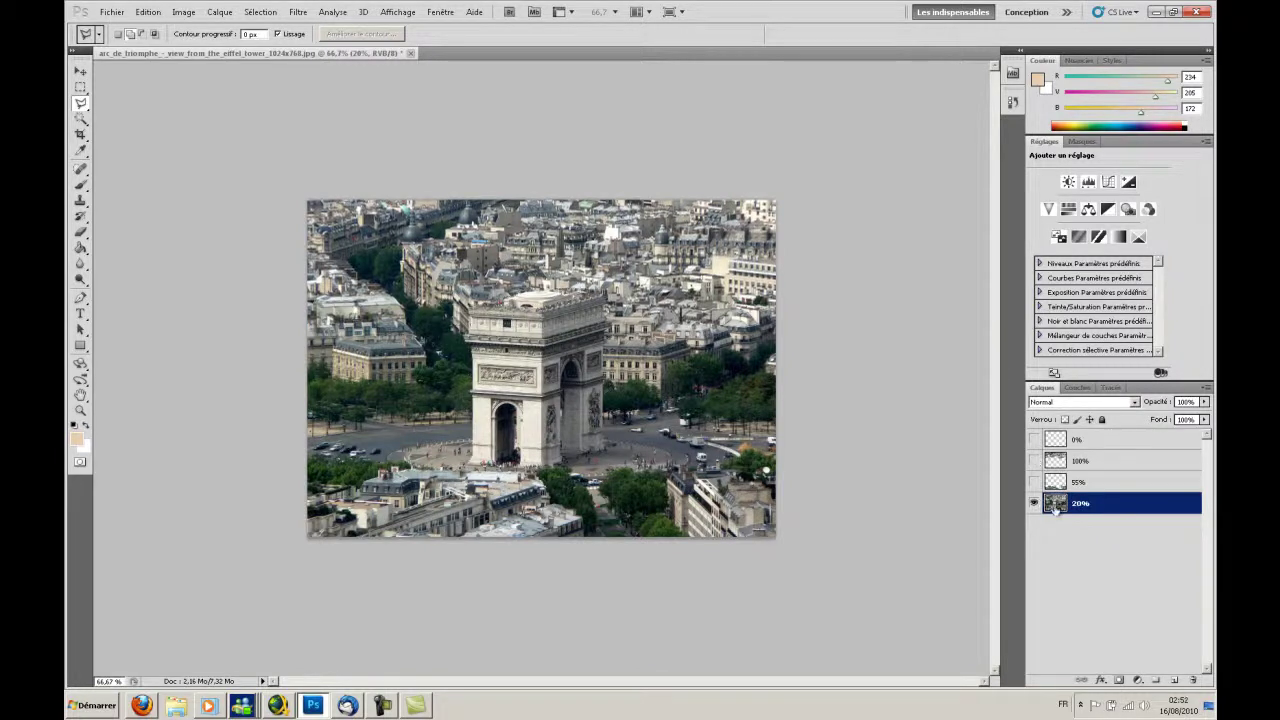
- Run Flou gaussien with Rayon 3 px on the 20% layer, then show the 55% layer
click(300, 14)
mouse_move(316, 126)
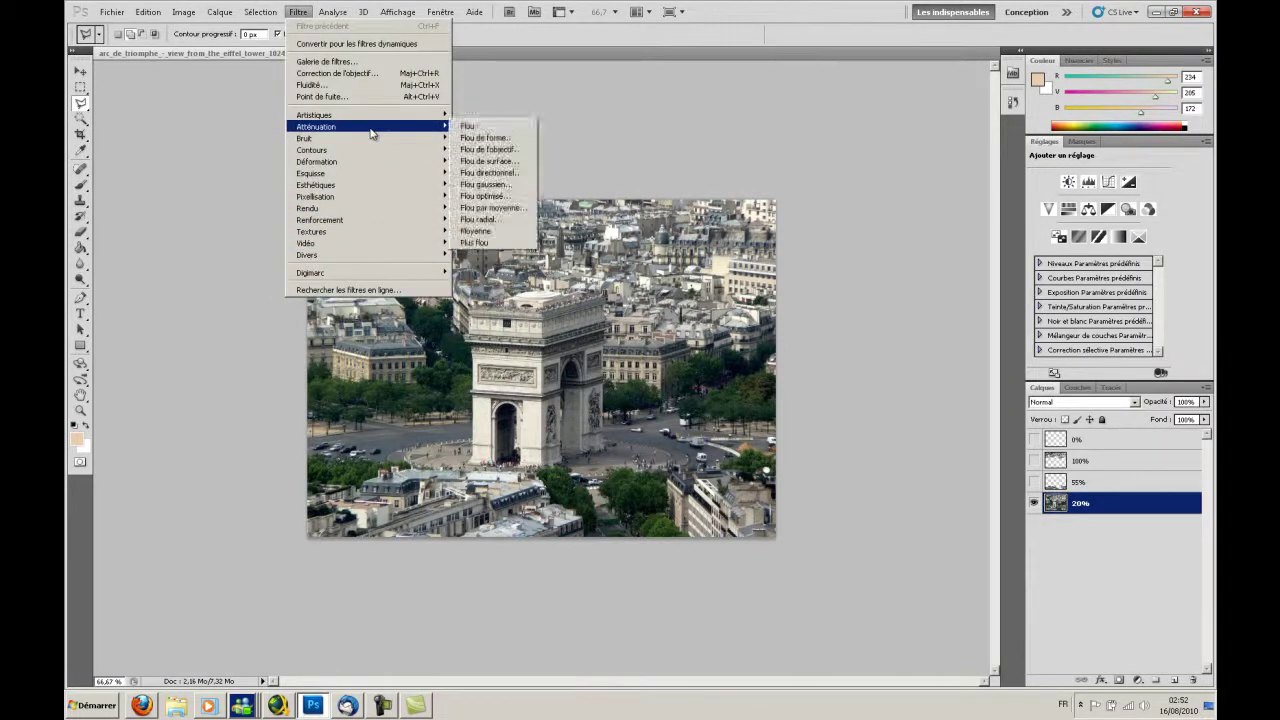
mouse_move(366, 126)
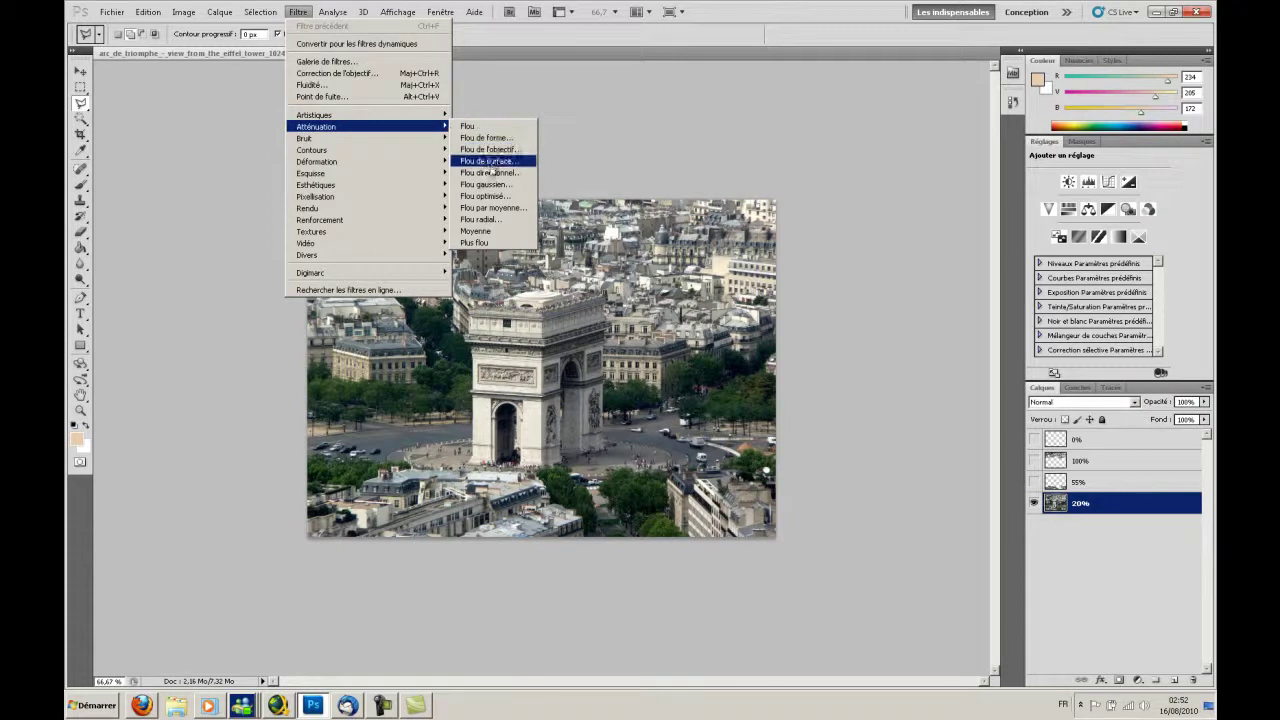
click(488, 184)
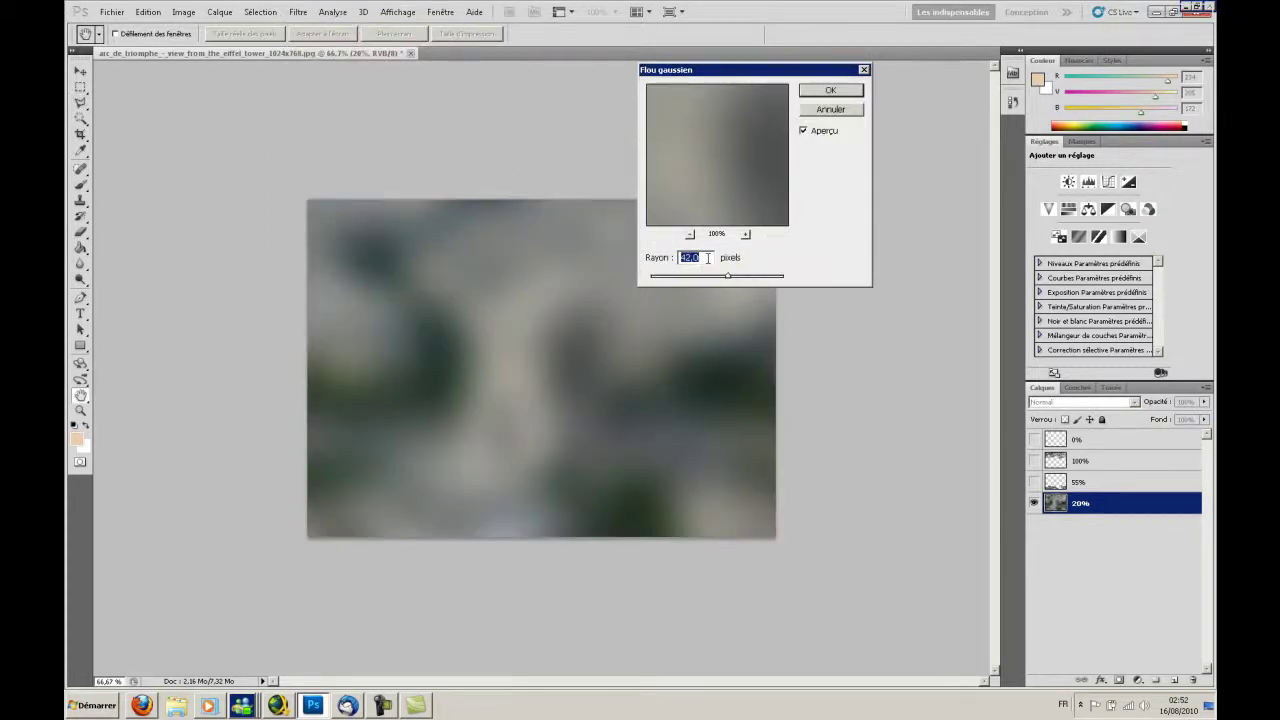
drag(726, 279, 655, 282)
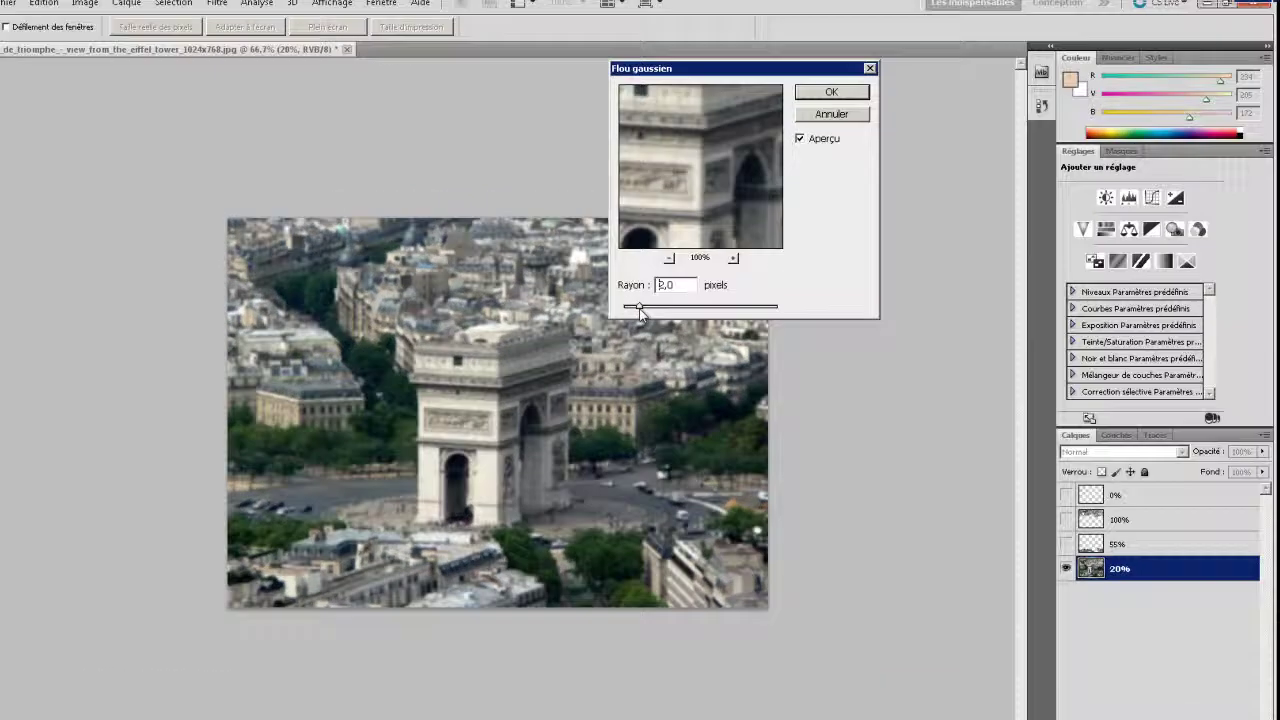
drag(665, 281, 668, 281)
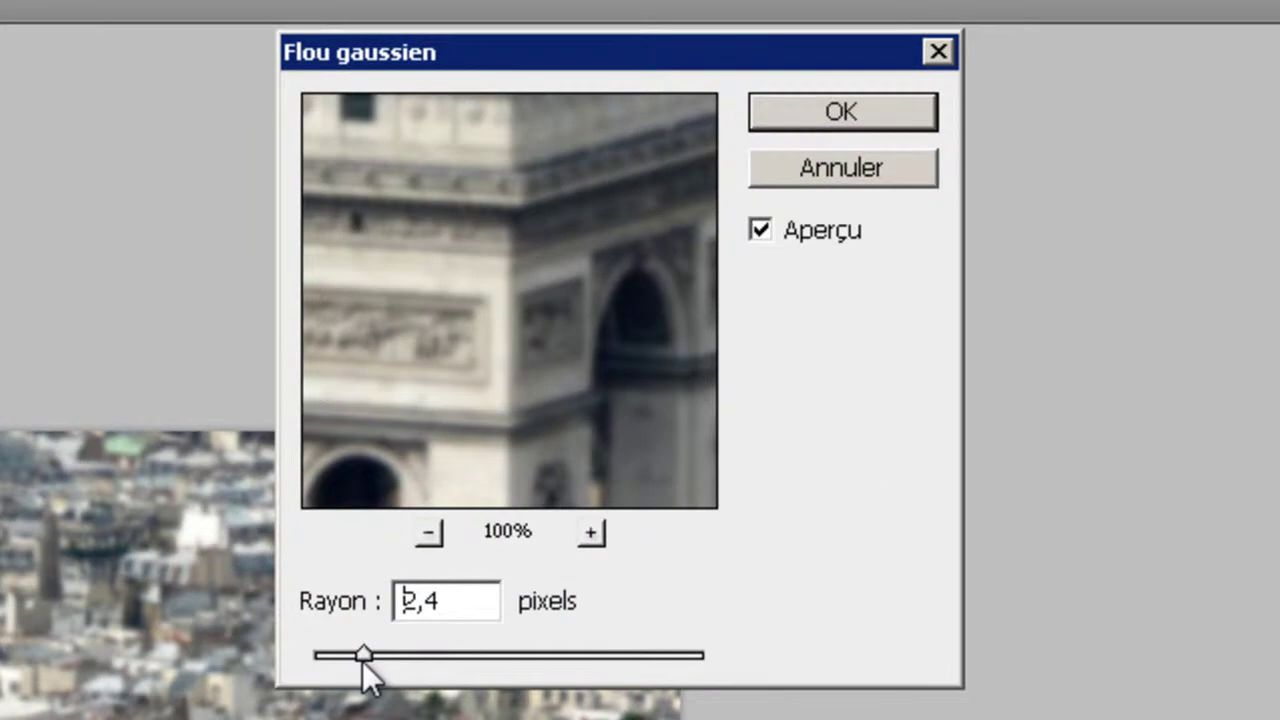
drag(363, 663, 369, 651)
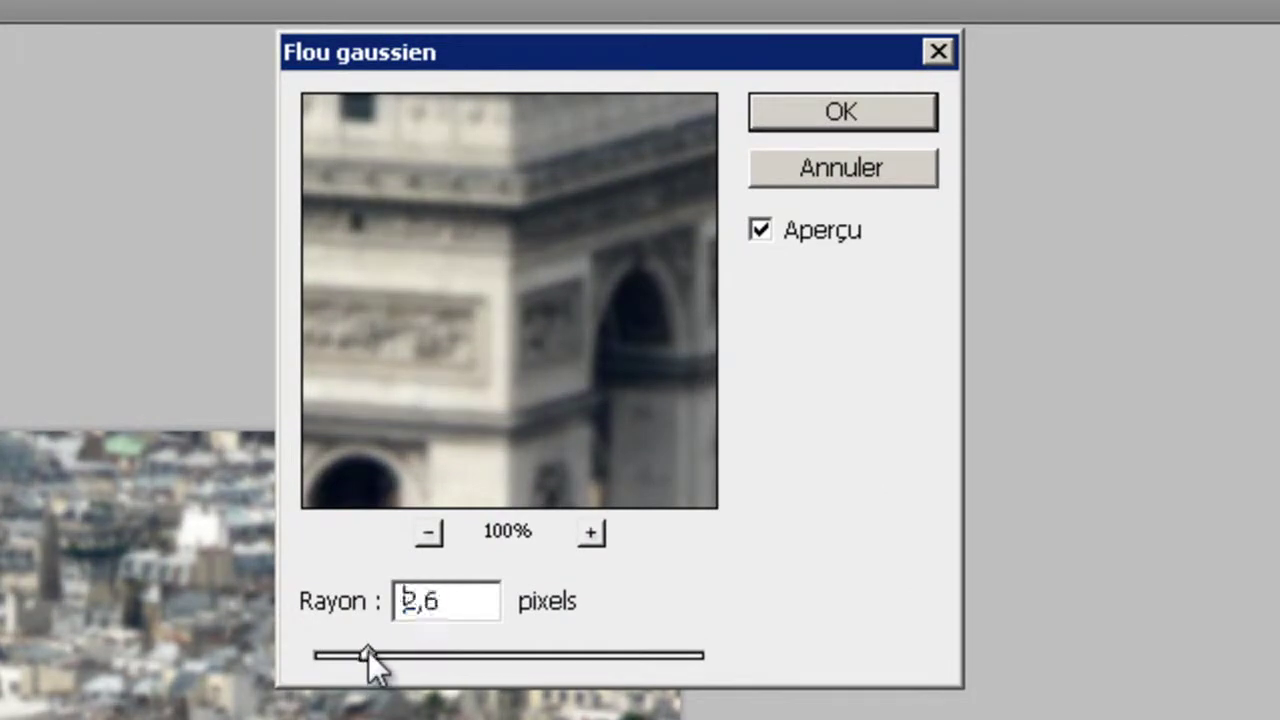
text(3)
key(Tab)
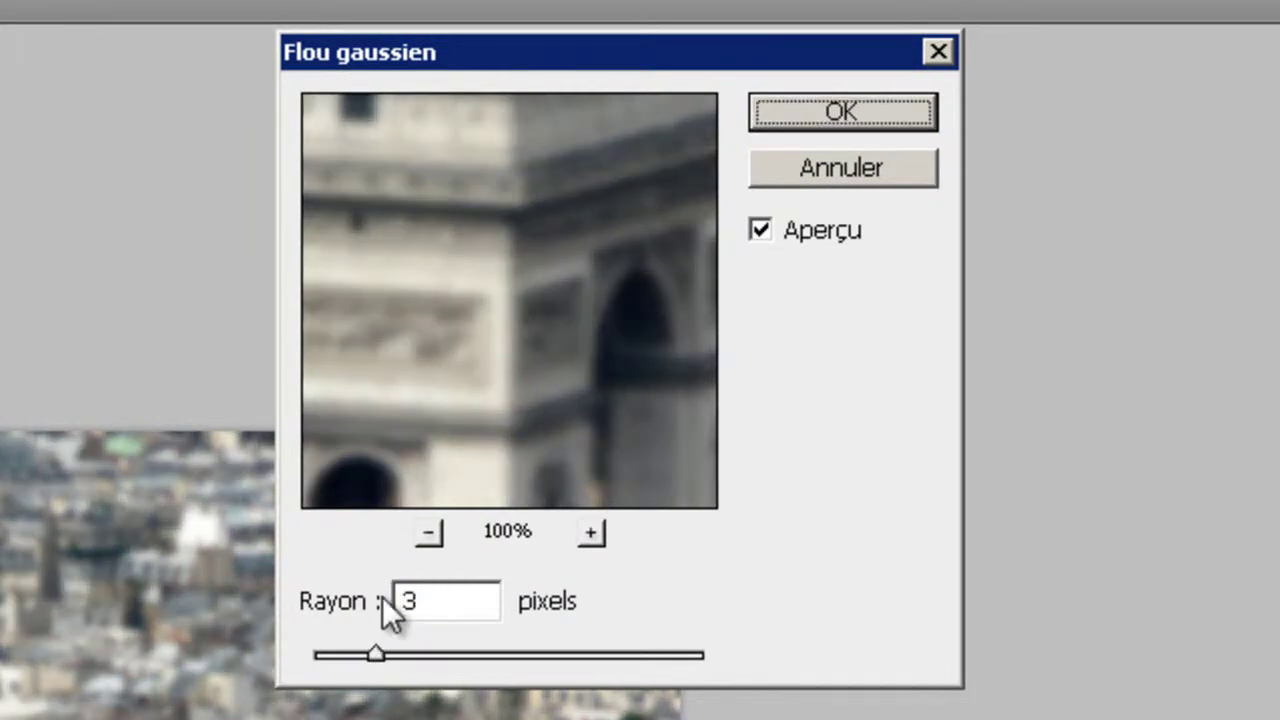
click(898, 114)
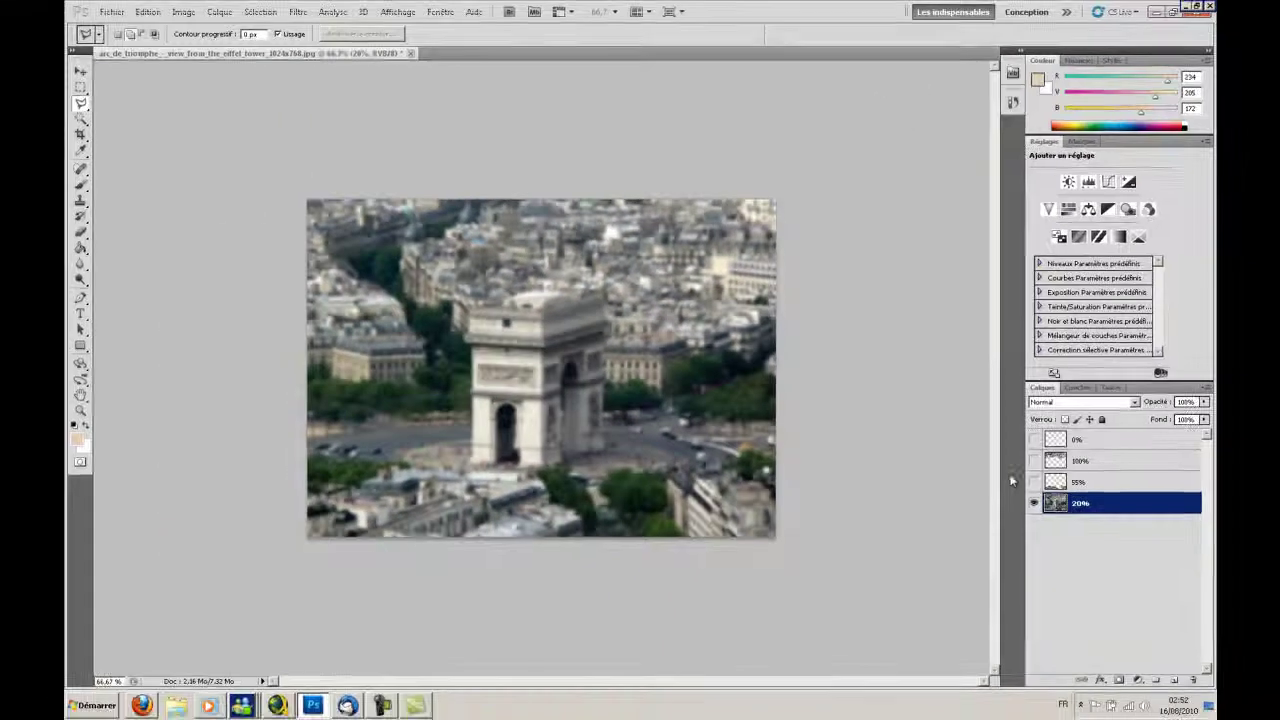
click(1034, 482)
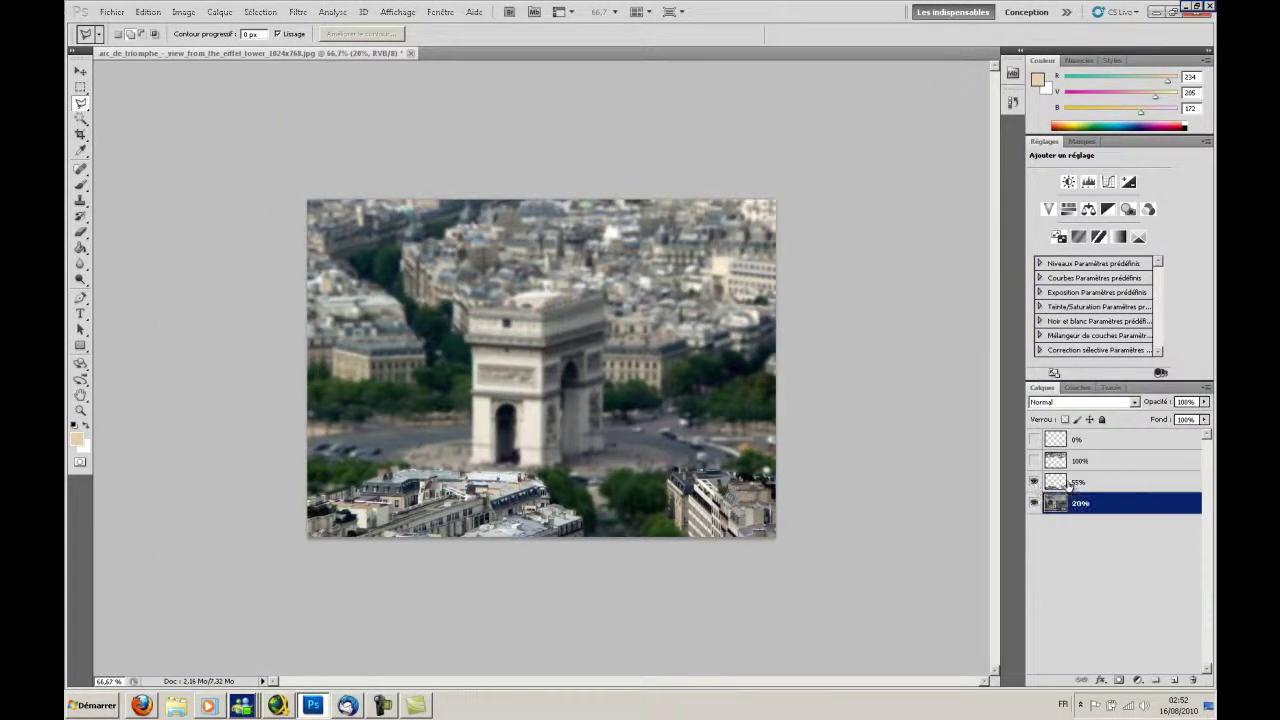
- Blur the 55% layer with Flou gaussien at about 4.6 px, then show and select the 100% layer
click(1057, 482)
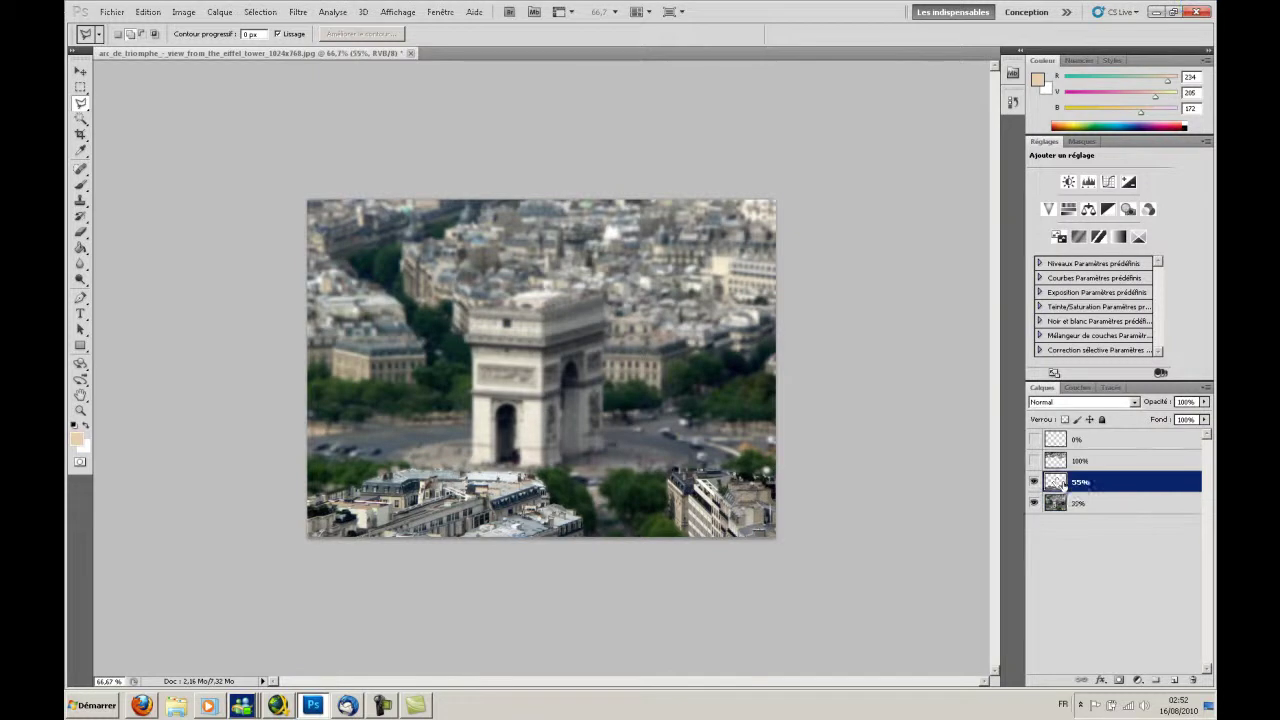
click(299, 12)
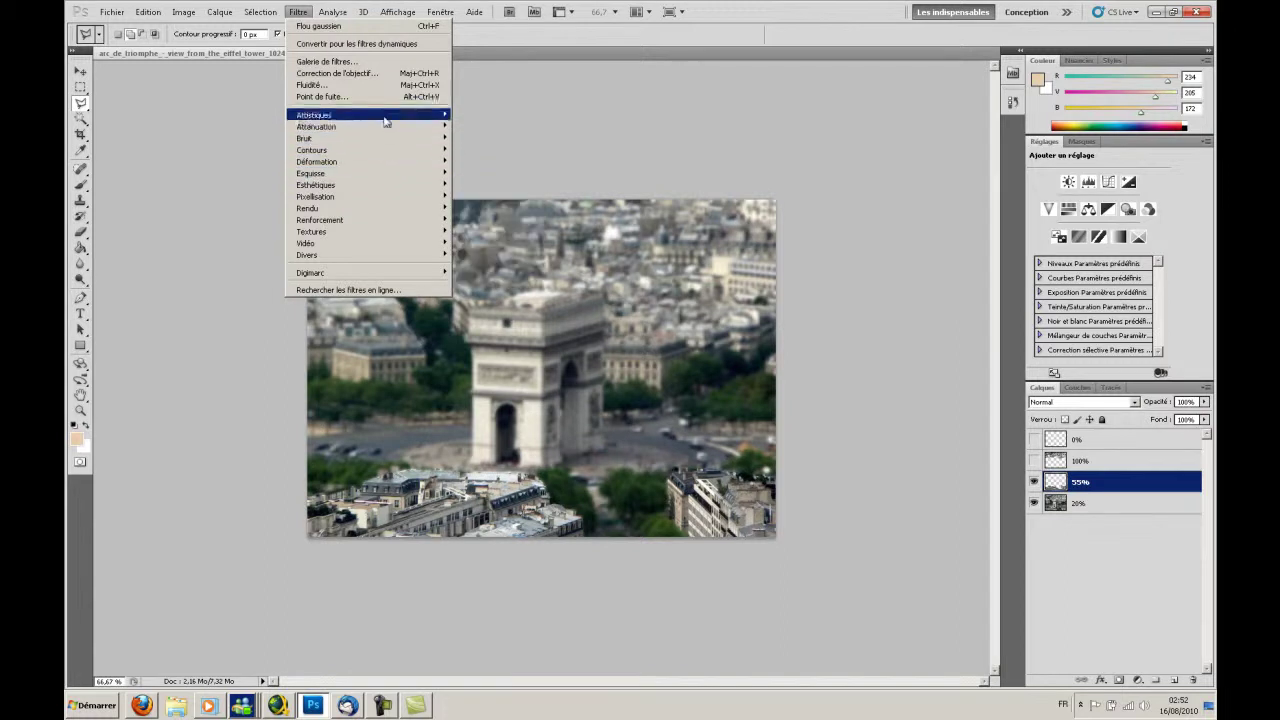
mouse_move(316, 126)
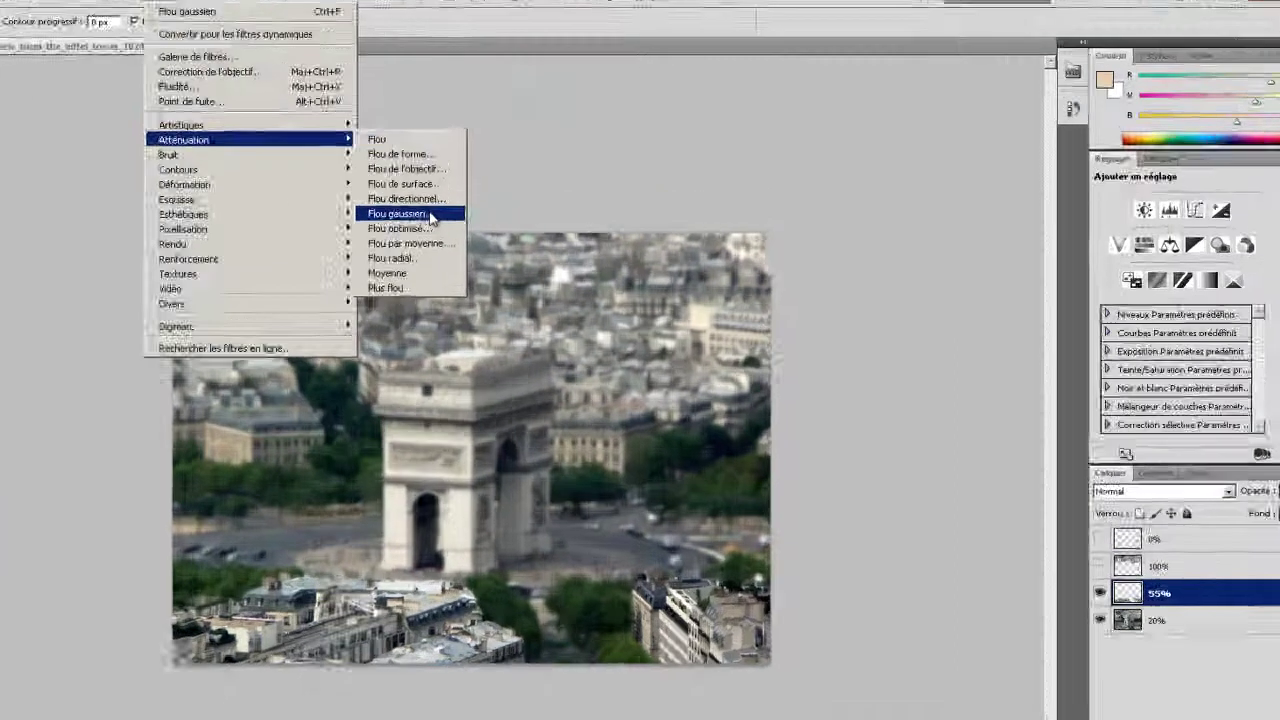
click(487, 184)
mouse_move(452, 627)
mouse_down()
mouse_move(477, 634)
mouse_move(466, 658)
mouse_up()
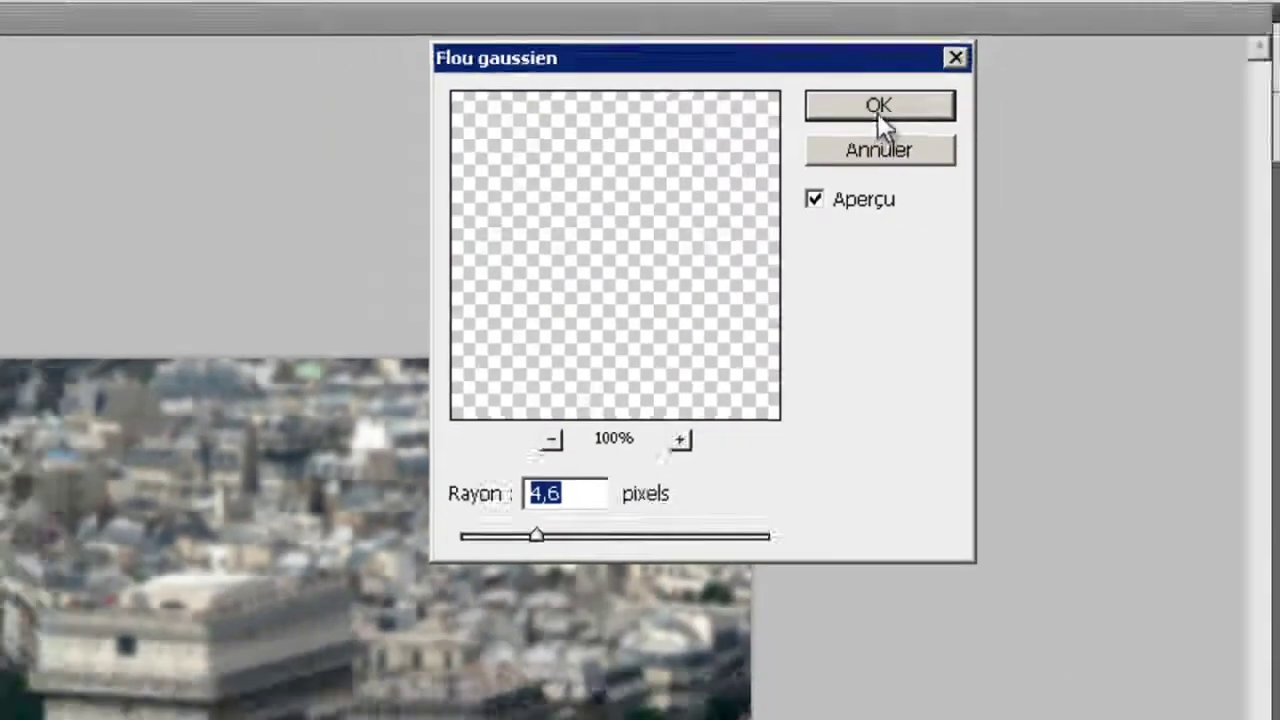
click(900, 113)
click(1035, 461)
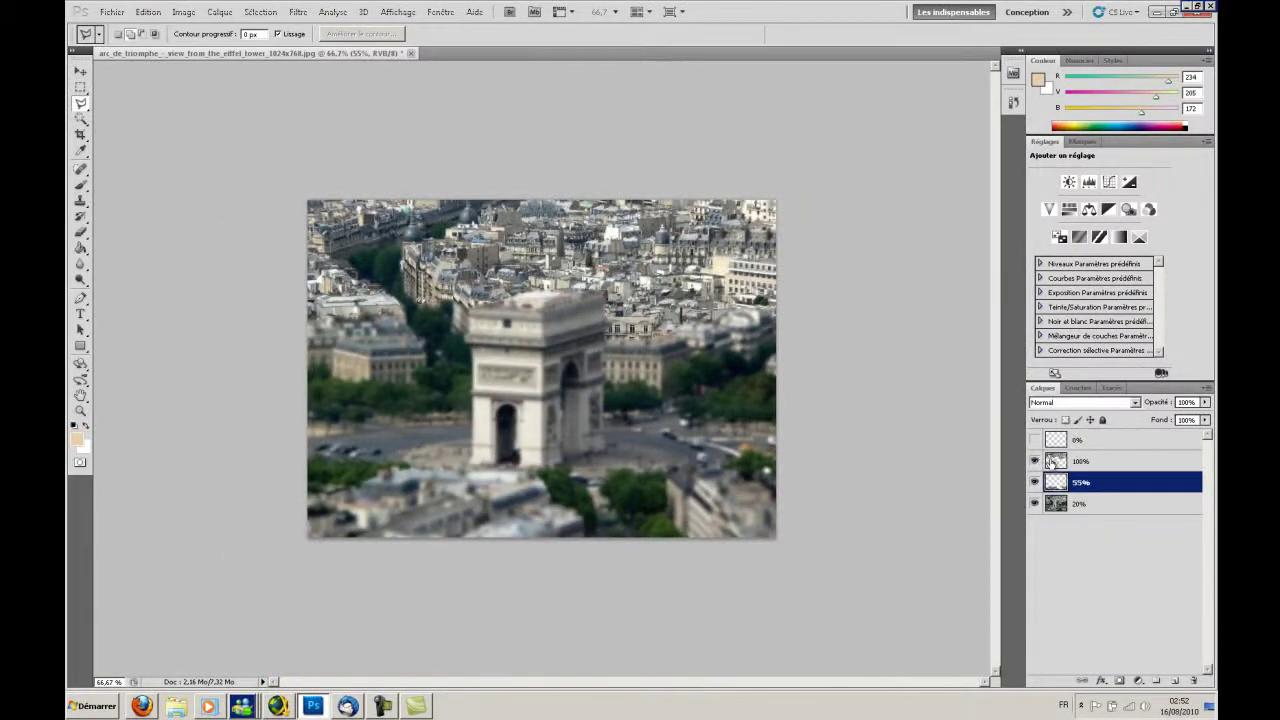
click(1057, 461)
- Apply a Gaussian blur of about 4.5 pixels to the 100% layer
click(298, 12)
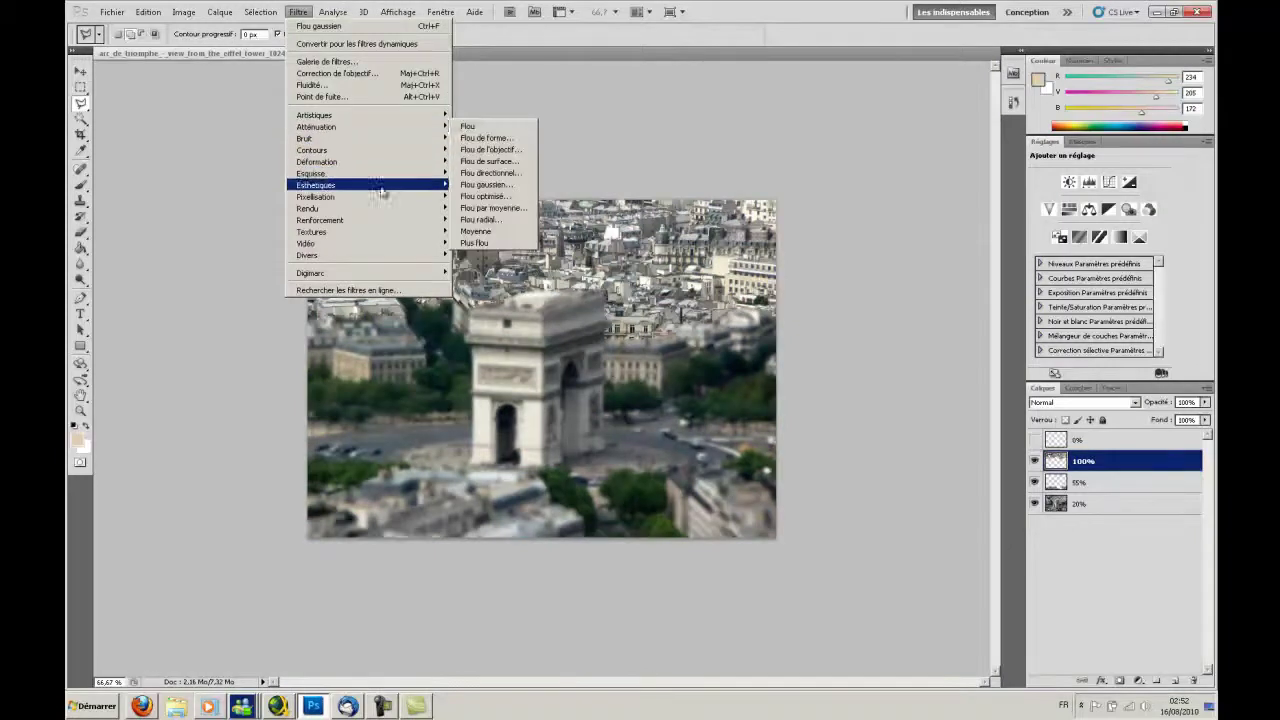
mouse_move(316, 127)
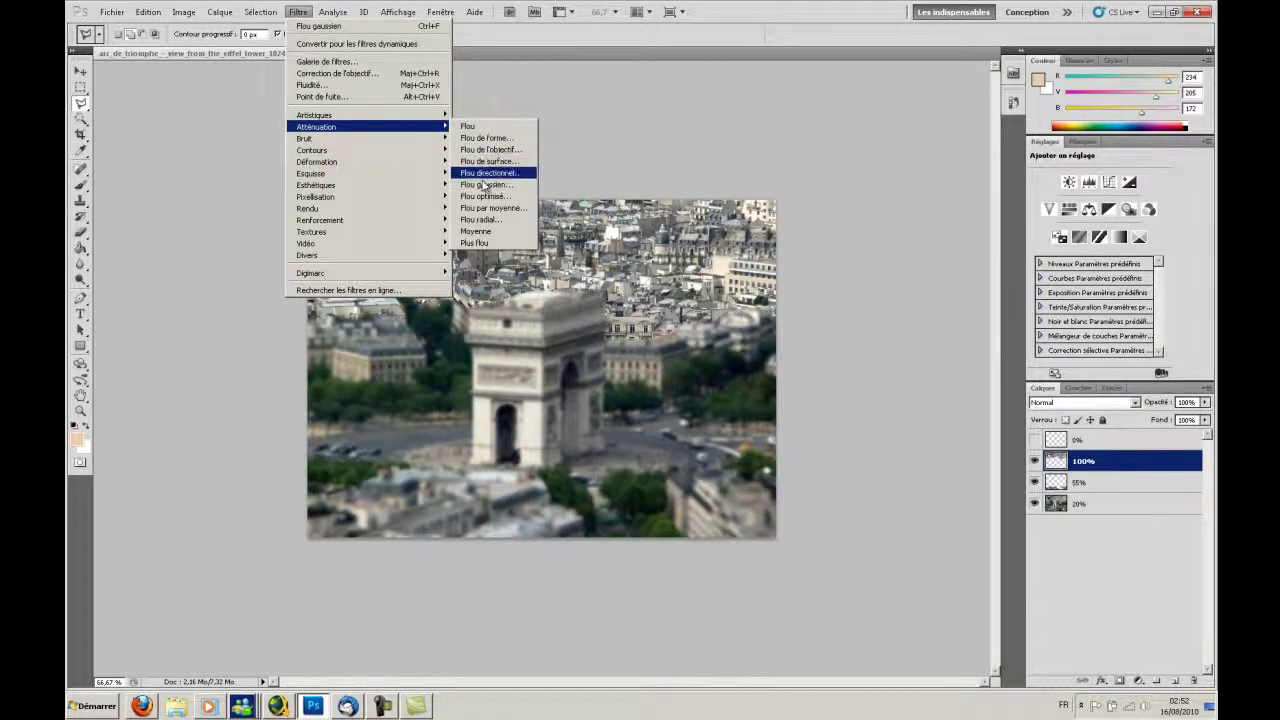
click(486, 184)
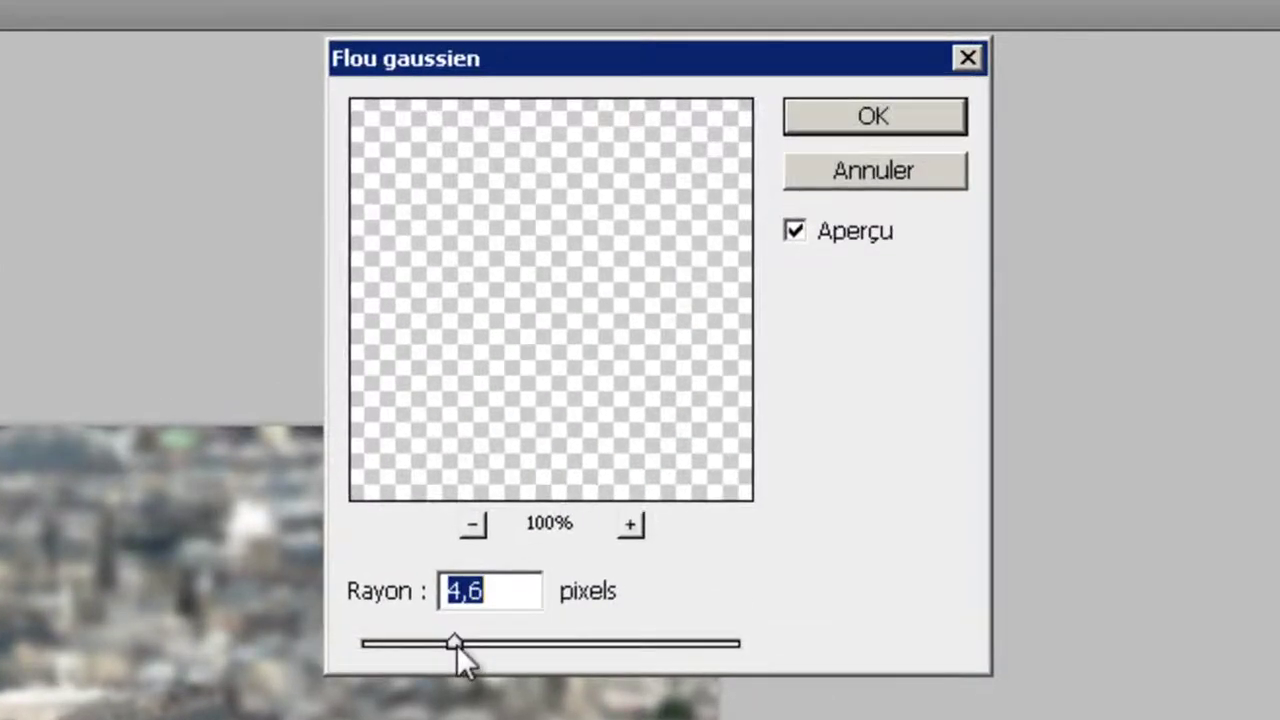
mouse_move(457, 645)
mouse_down()
mouse_move(499, 642)
mouse_move(453, 645)
mouse_up()
click(900, 118)
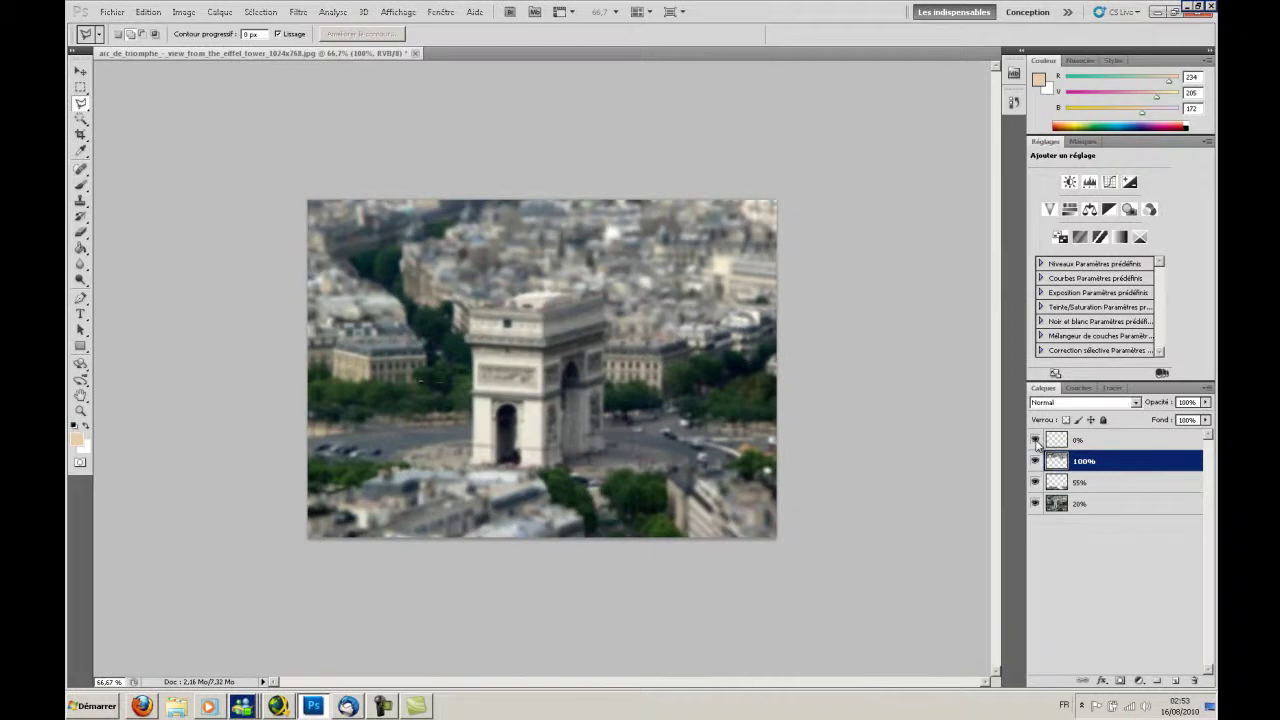
- Toggle the 0% layer's visibility off and on, then make it the active layer
click(1035, 441)
click(1035, 441)
click(1055, 442)
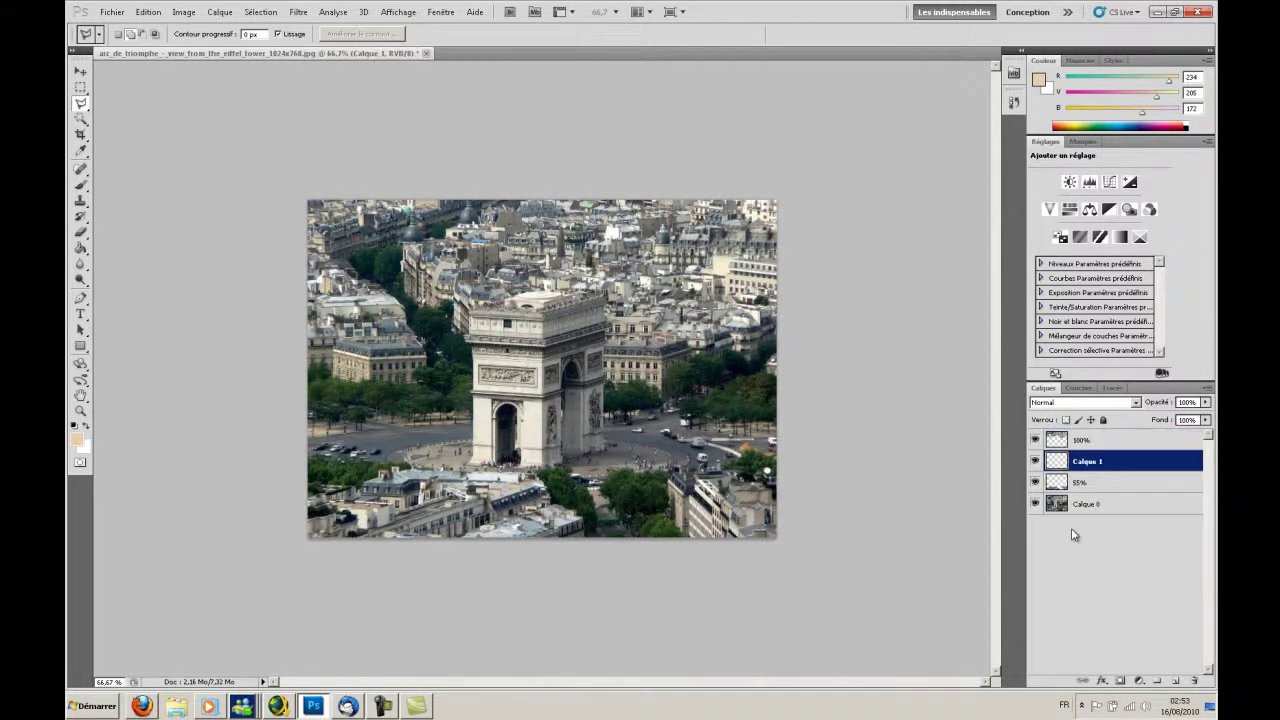
- Undo back to the arch selection, copy it to Calque 1, and move Calque 1 to the top
key(ctrl+z)
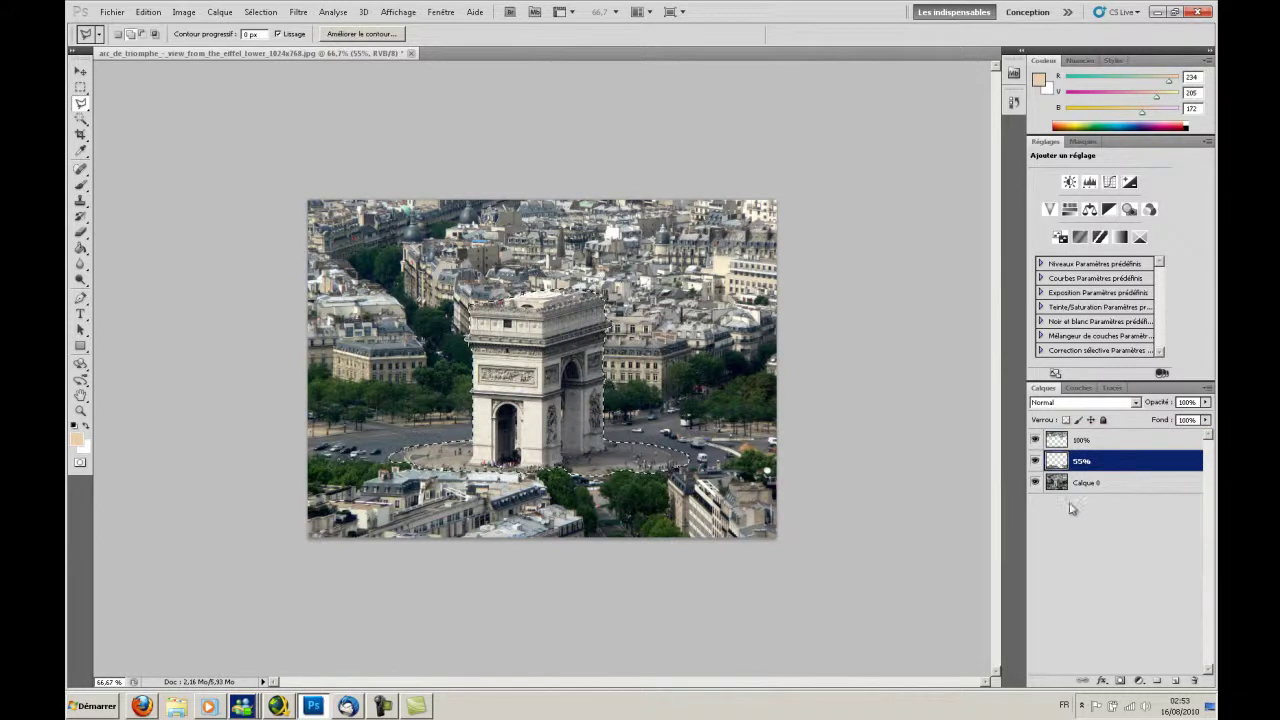
key(ctrl+z)
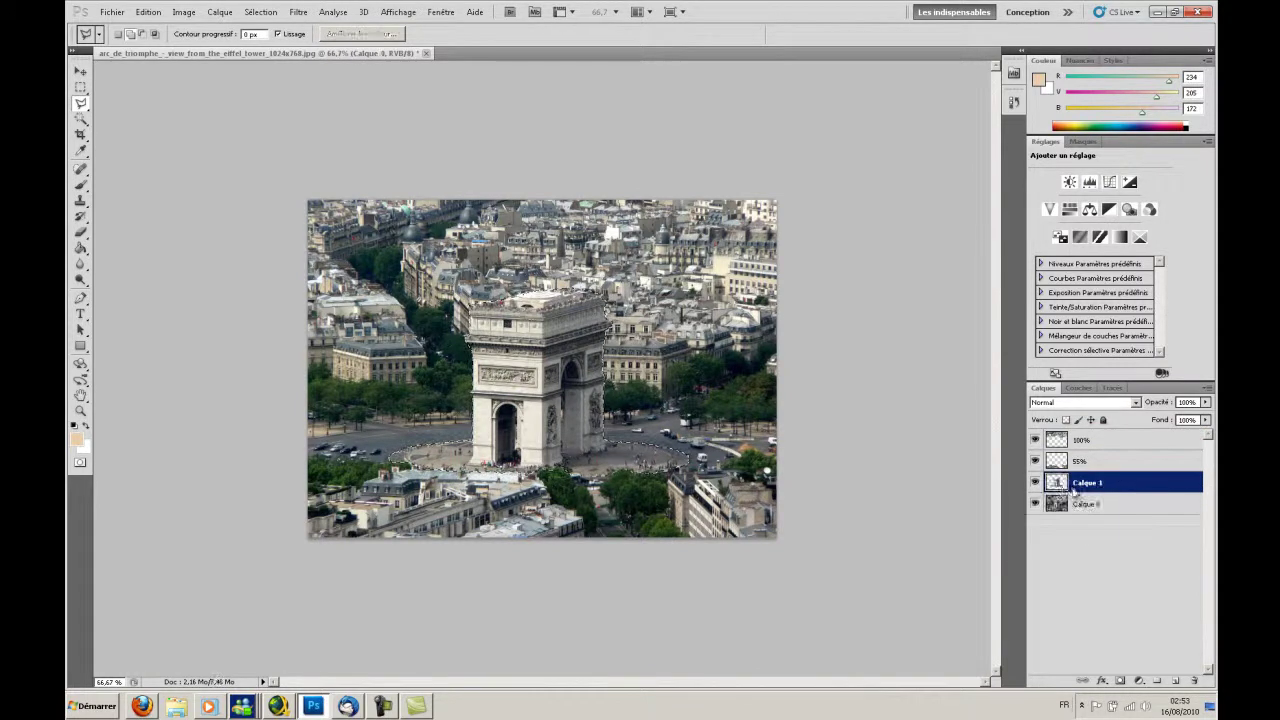
mouse_move(1075, 490)
mouse_down()
mouse_move(1060, 452)
mouse_move(1060, 468)
mouse_up()
- Reapply the last Gaussian blur to the 100% layer, then select Calque 0
click(260, 12)
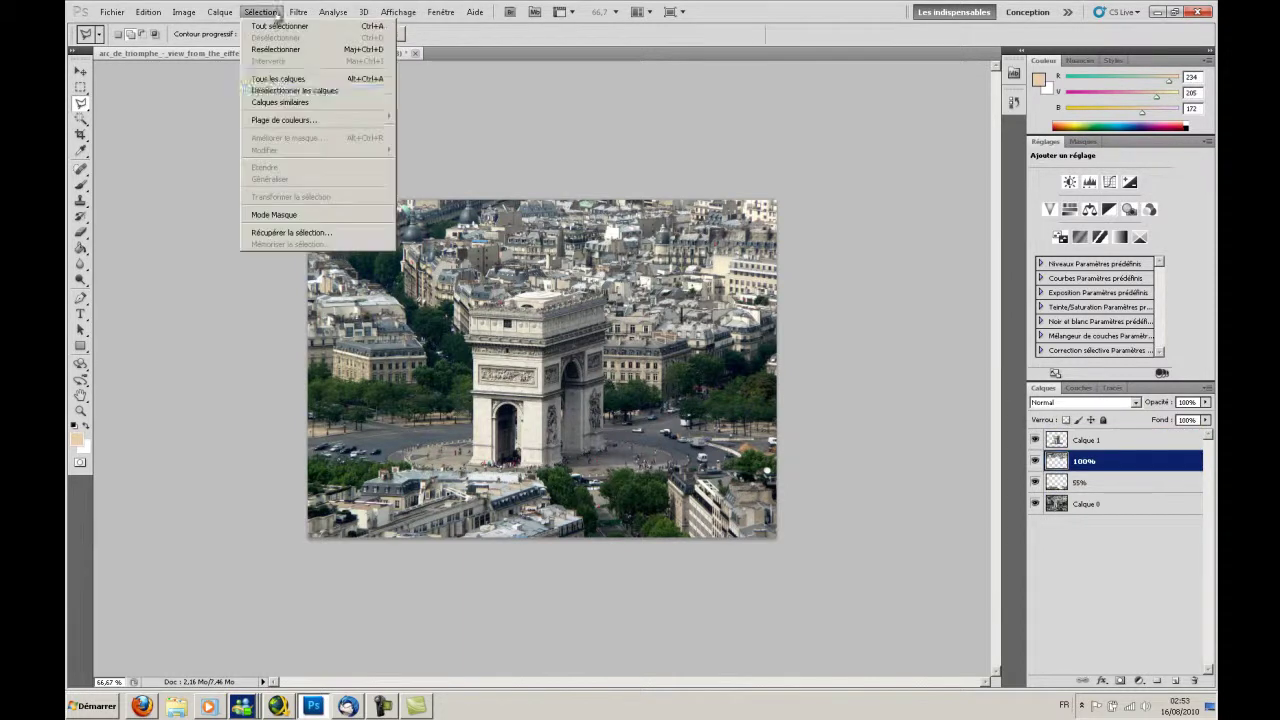
click(310, 27)
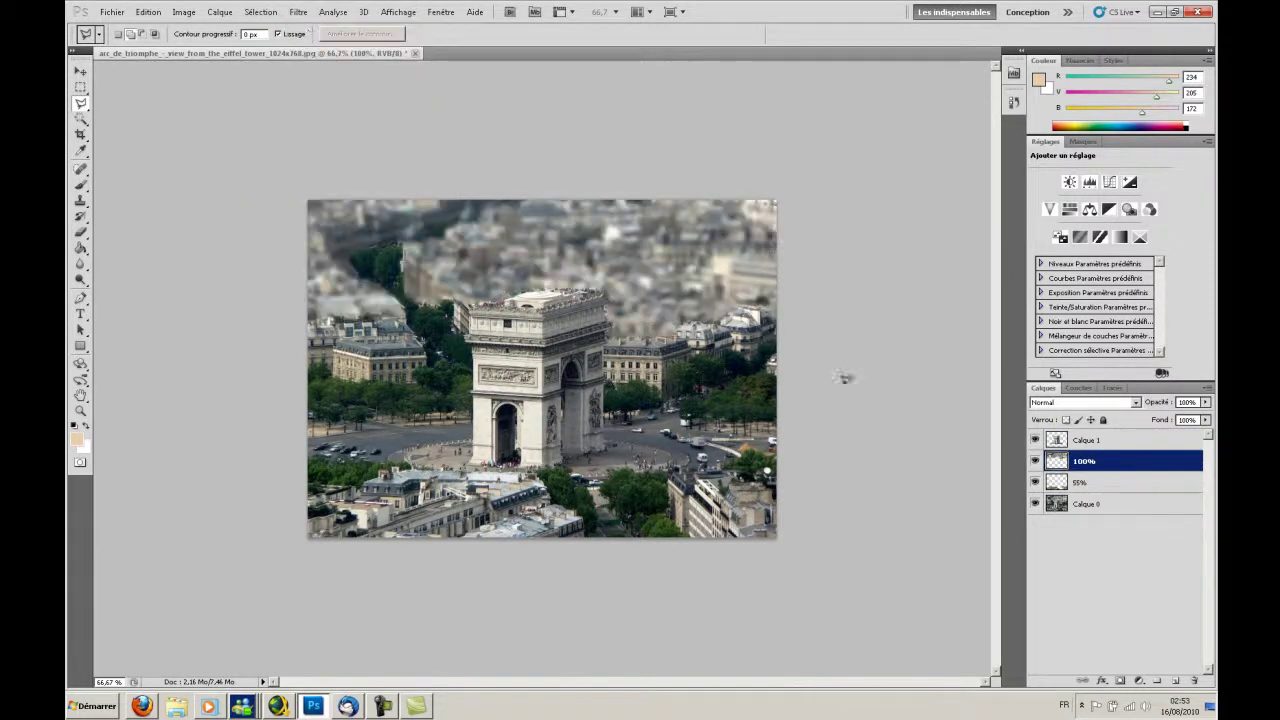
click(1060, 504)
click(300, 12)
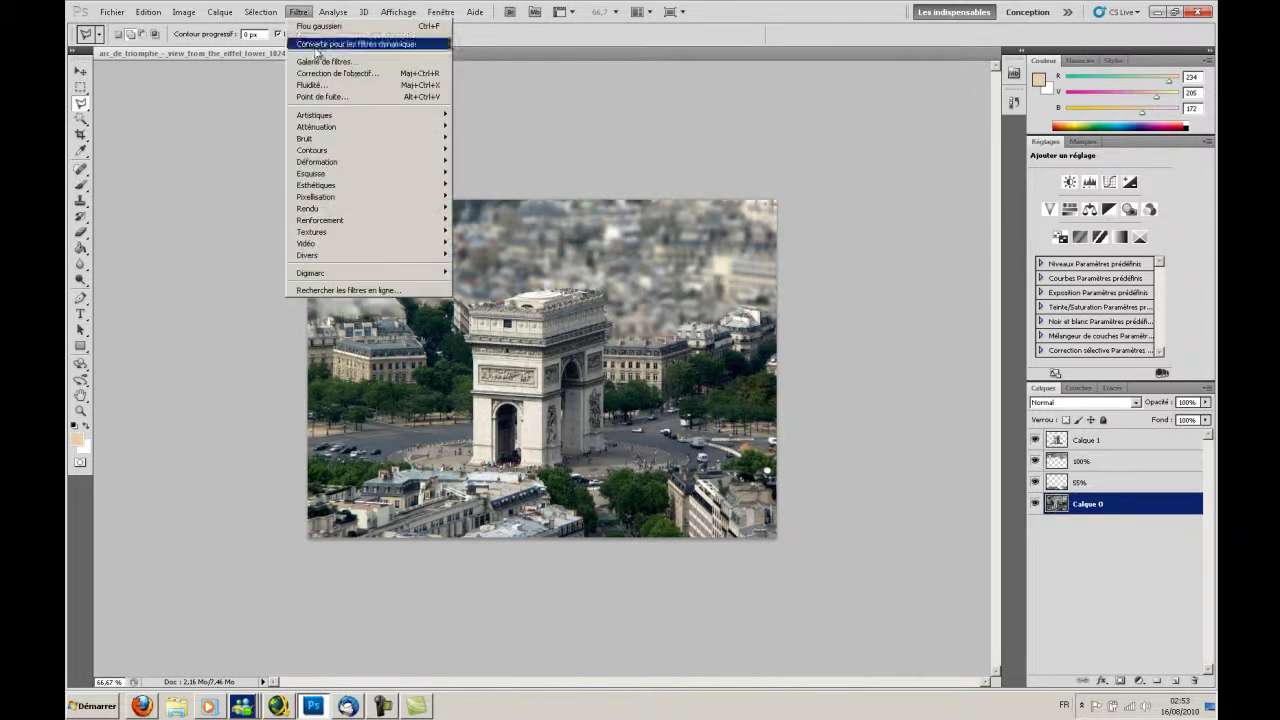
mouse_move(316, 126)
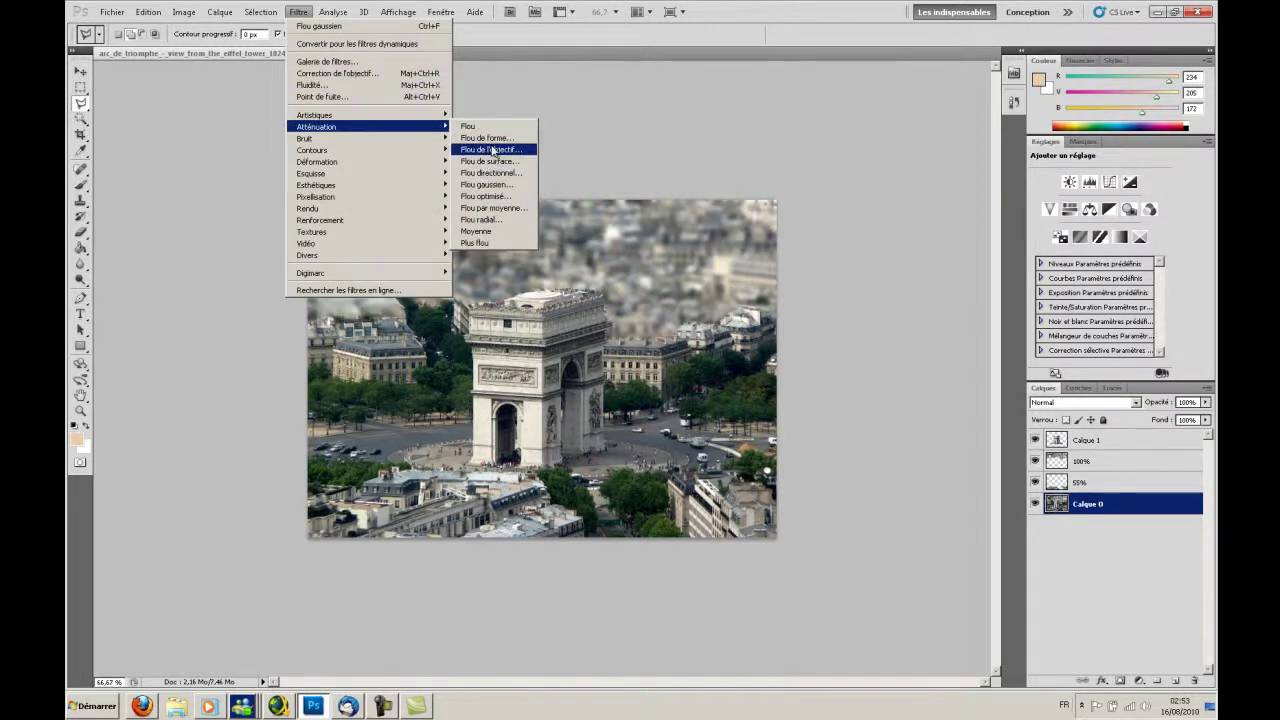
- Apply a Gaussian blur with a 2.9 pixel radius to Calque 0
click(487, 184)
drag(692, 277, 683, 278)
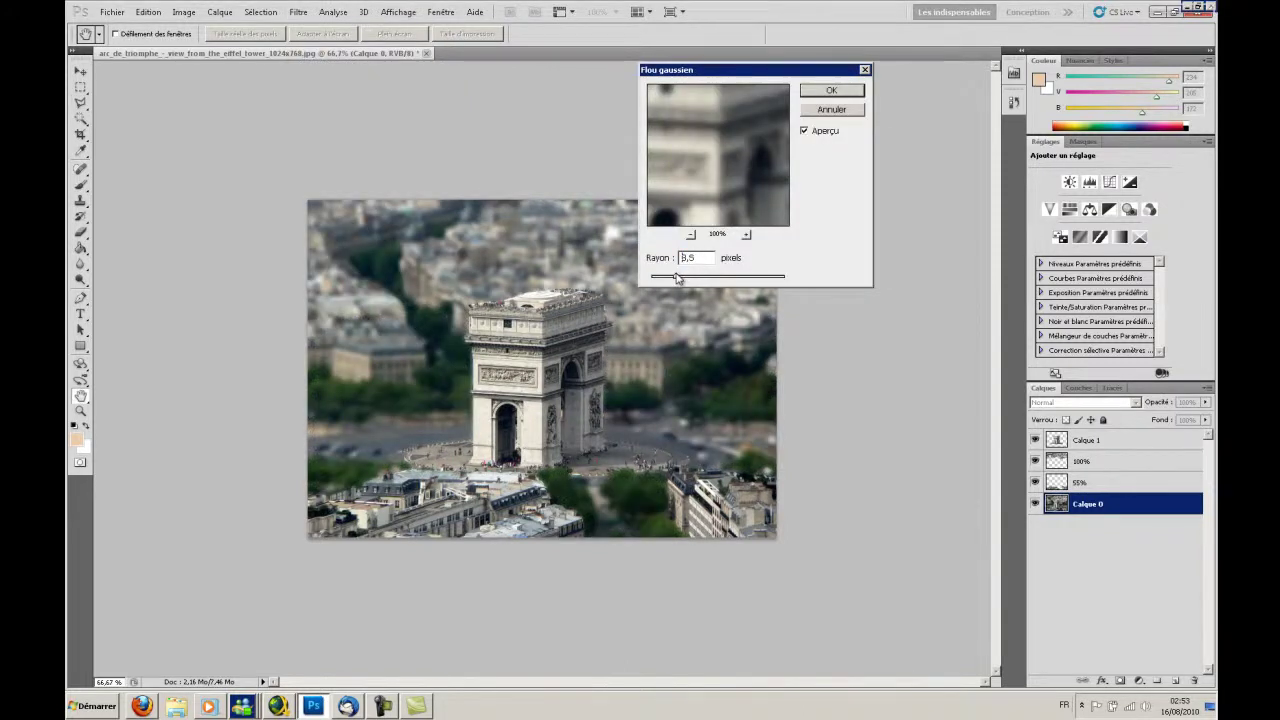
drag(677, 278, 673, 279)
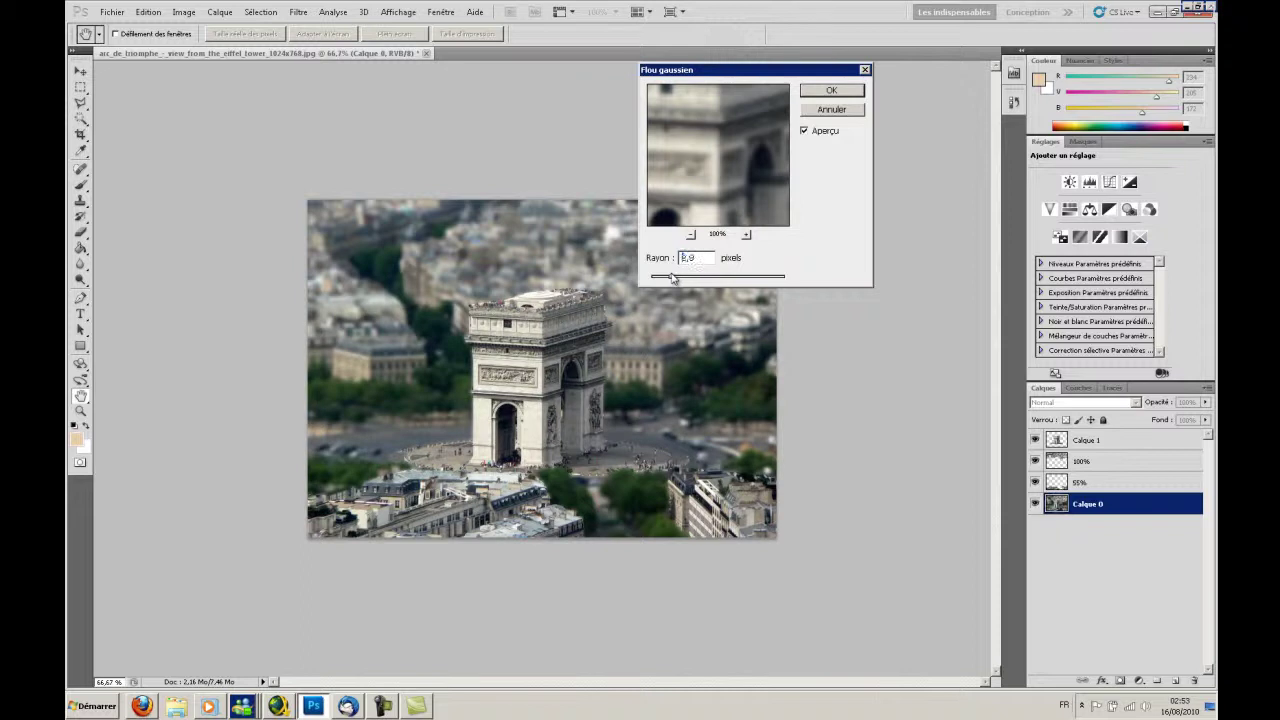
click(828, 92)
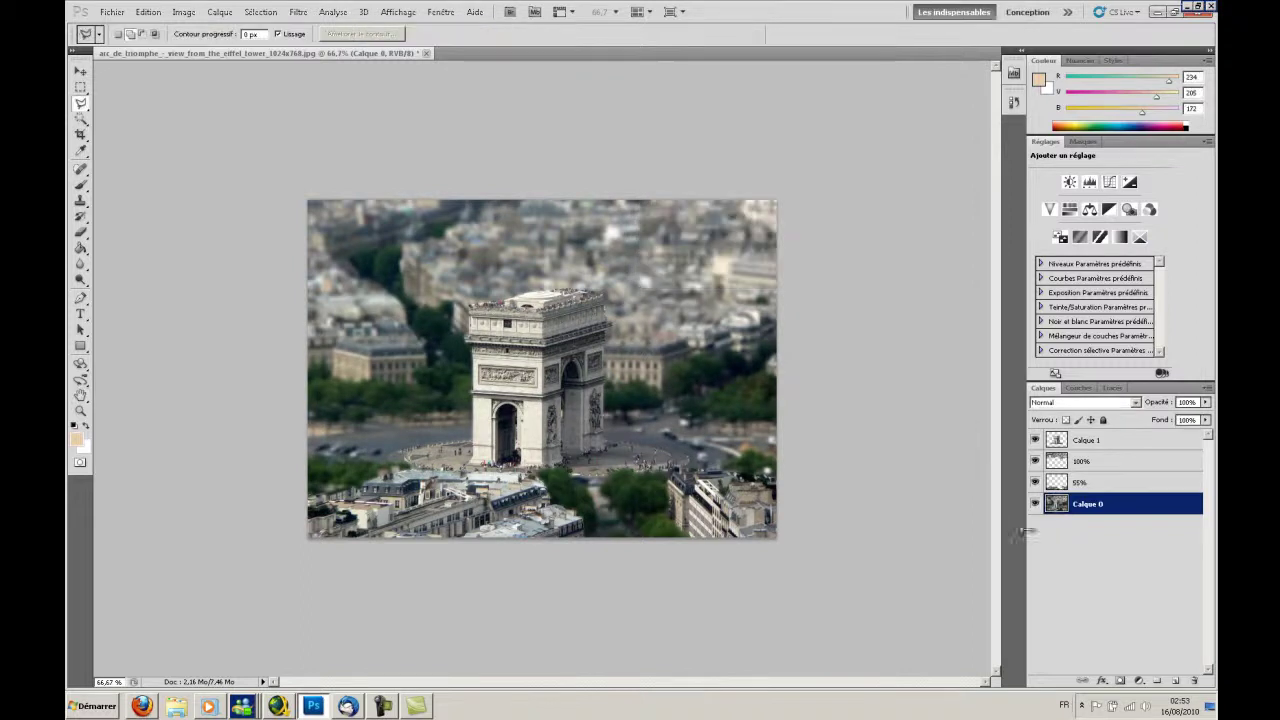
- Alternate between the 55% layer and Calque 0 to compare them, ending on Calque 0
click(1058, 488)
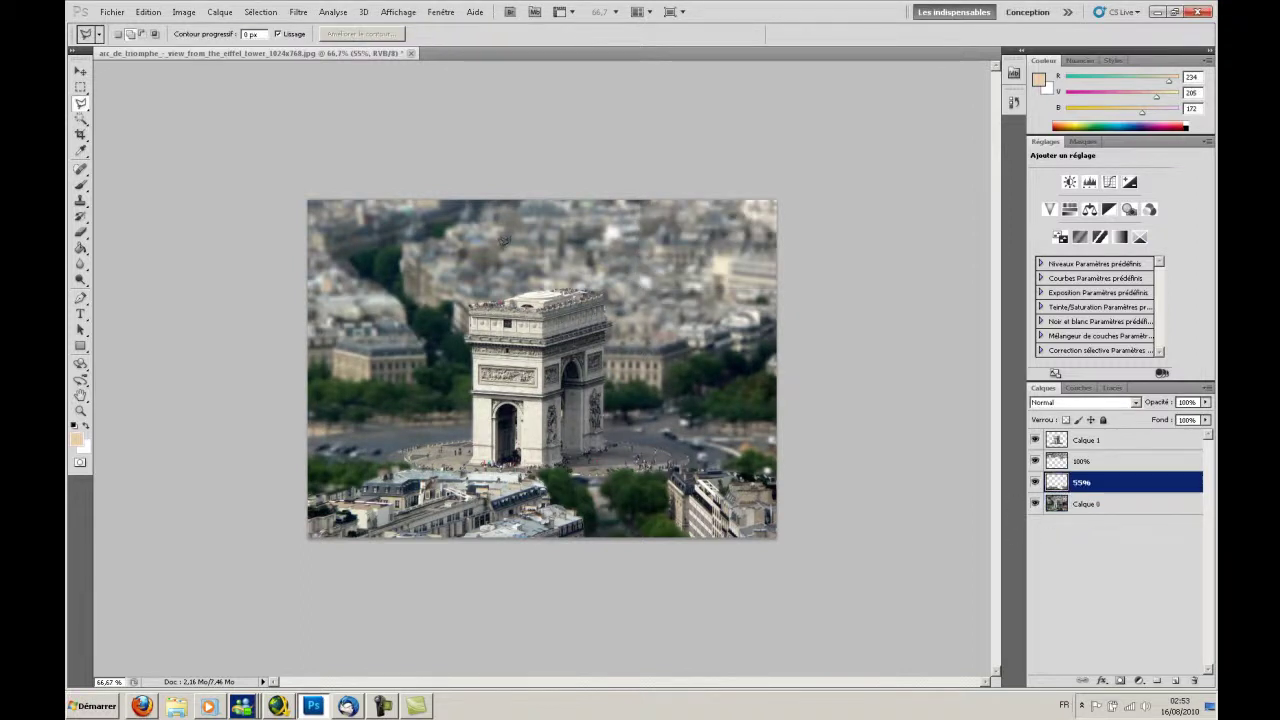
click(1068, 503)
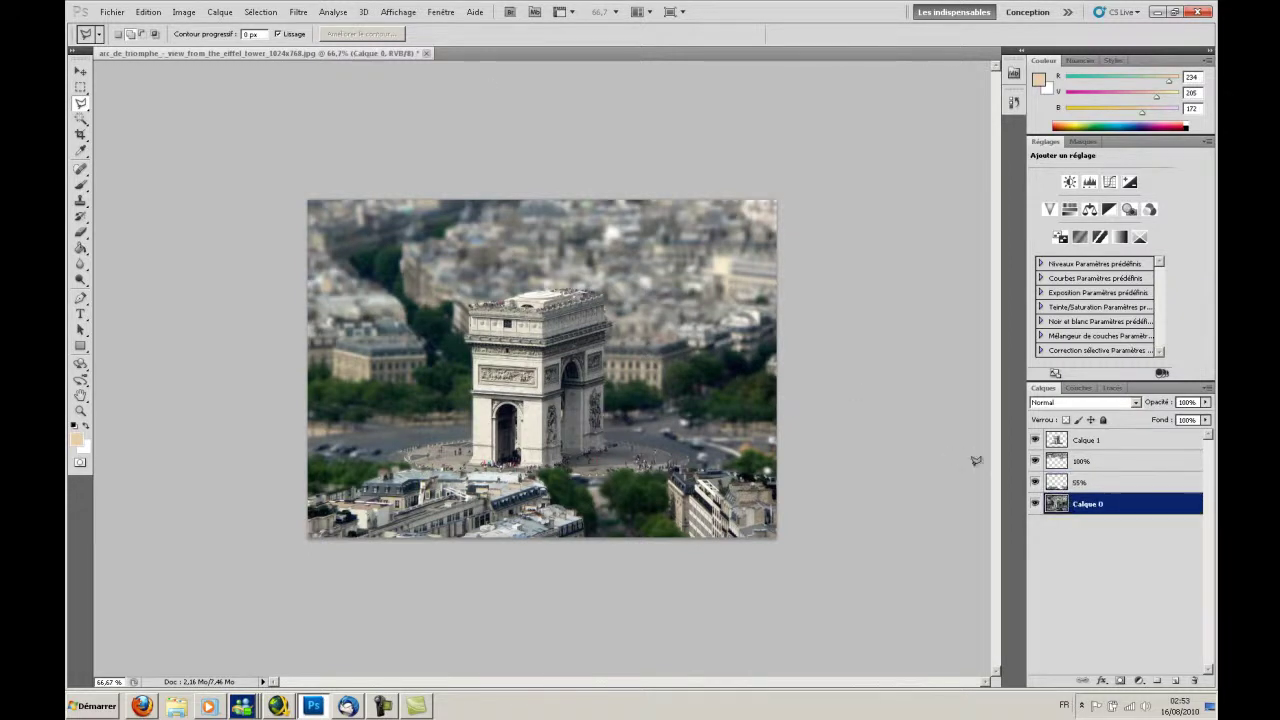
click(1058, 484)
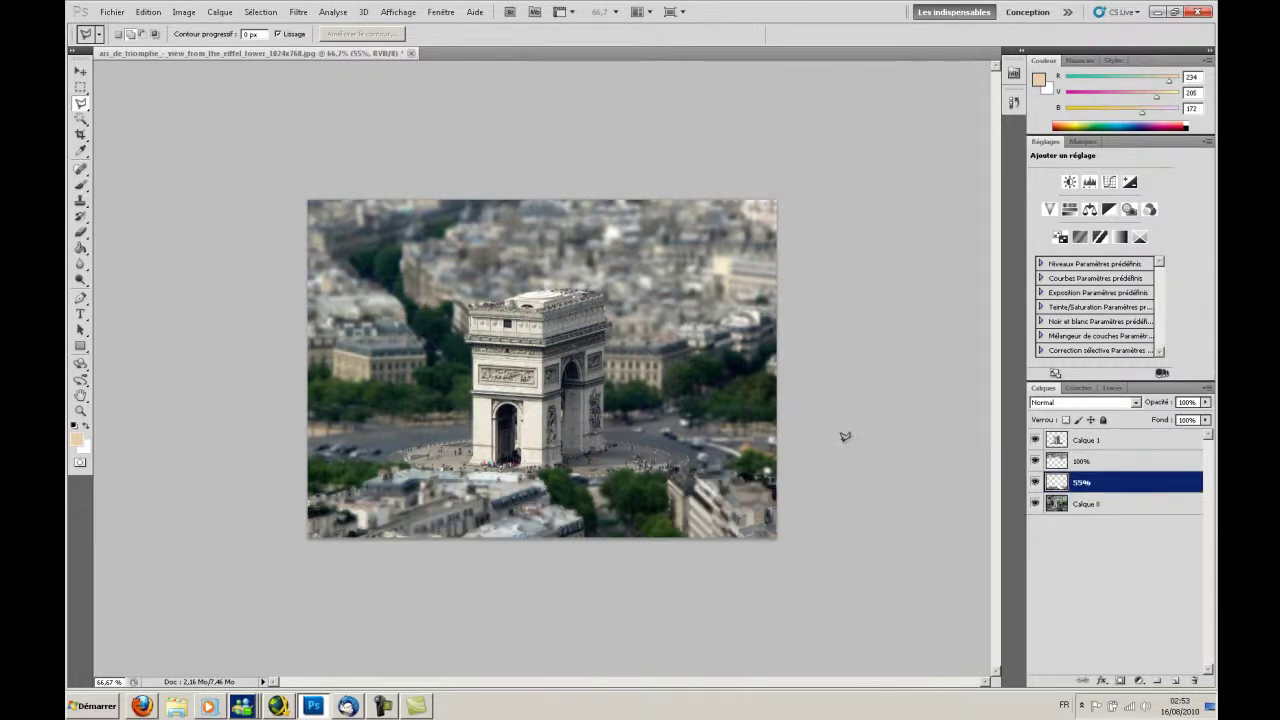
click(1065, 504)
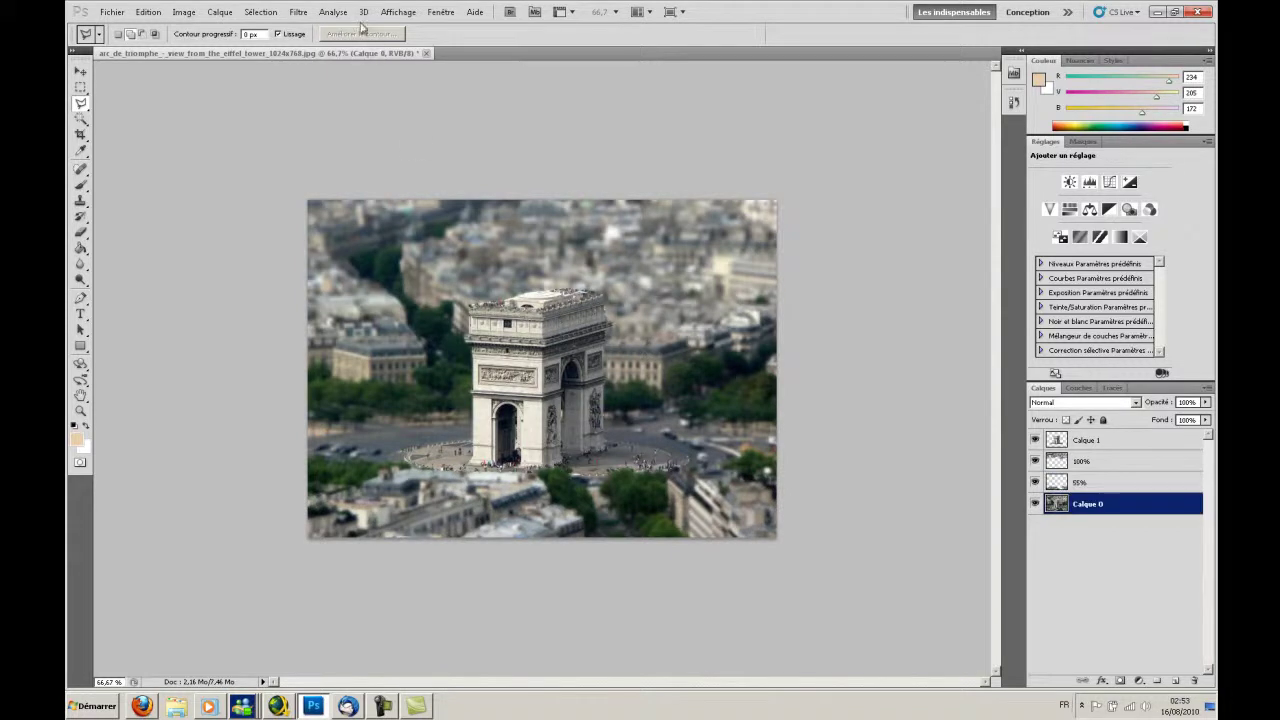
- Blur Calque 0 again with a lower-radius Gaussian blur
click(298, 12)
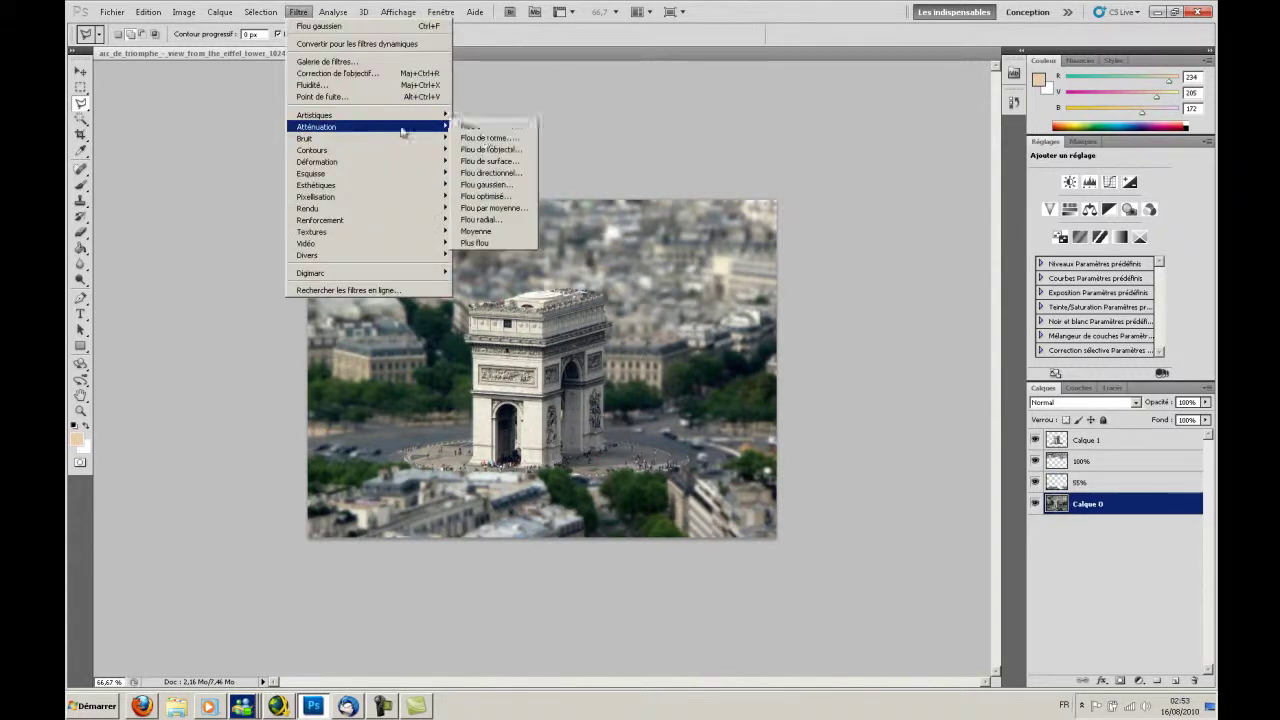
mouse_move(316, 126)
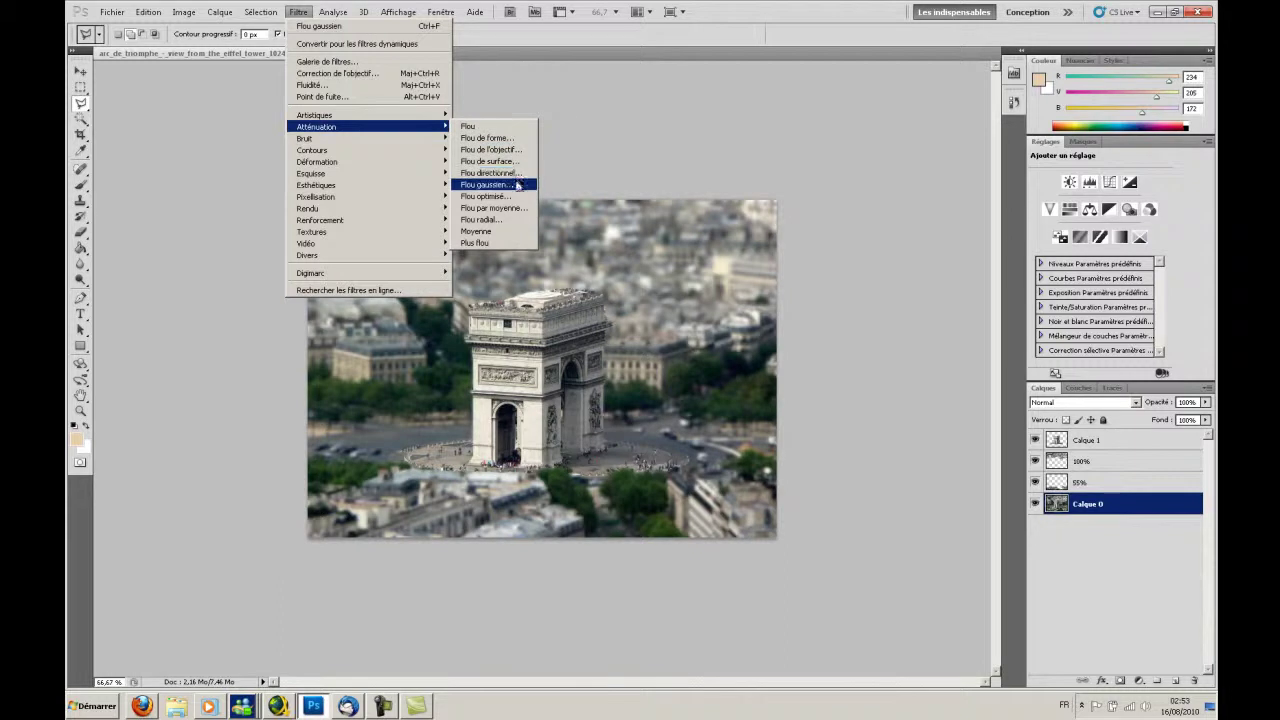
click(515, 185)
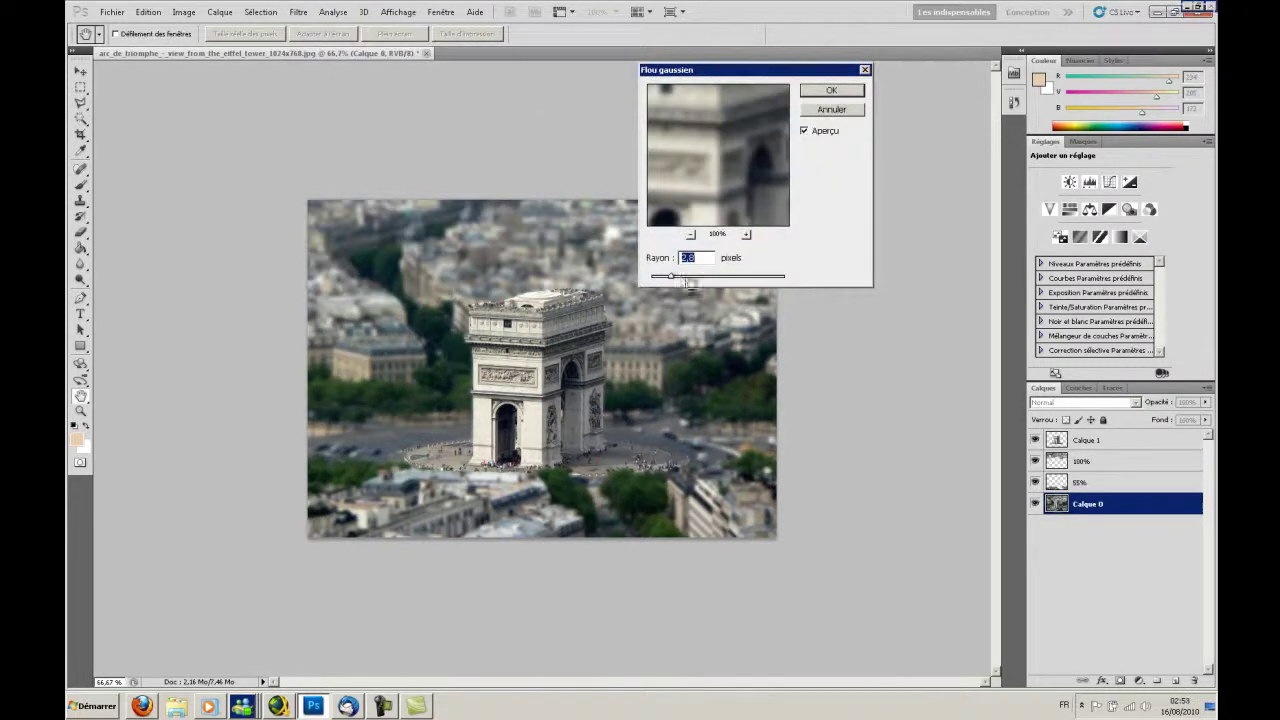
drag(673, 282, 631, 276)
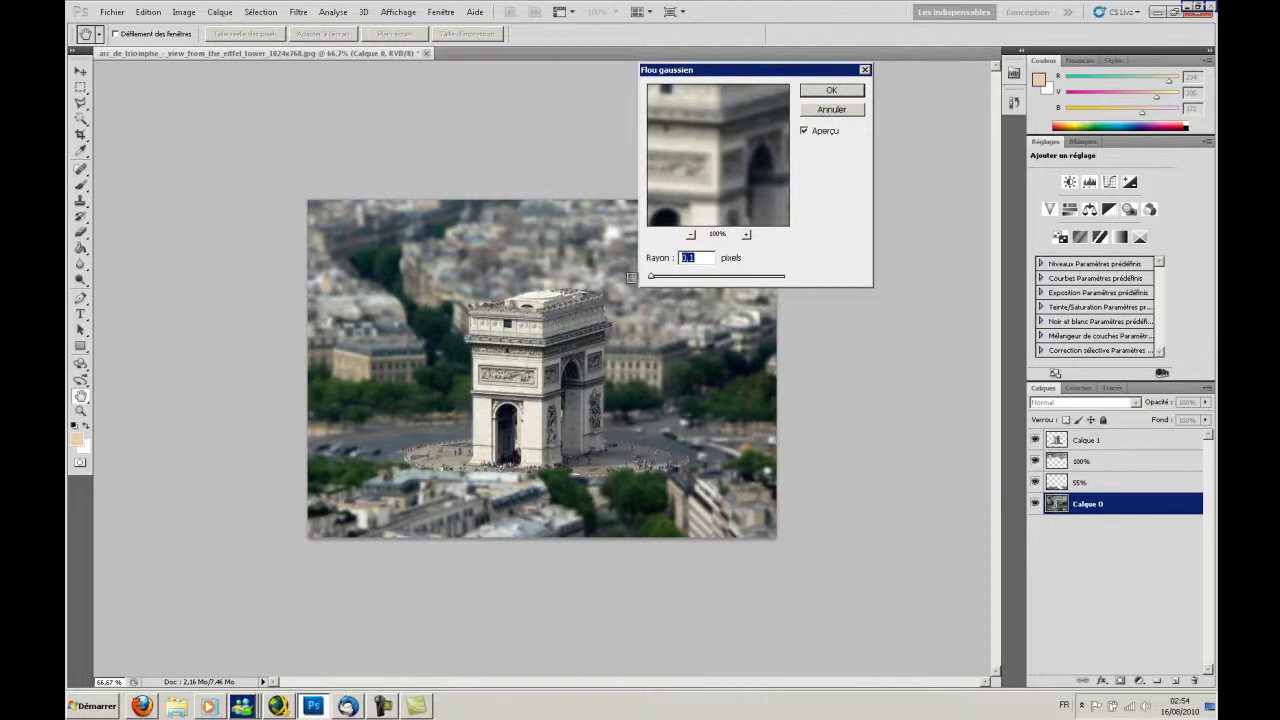
click(830, 109)
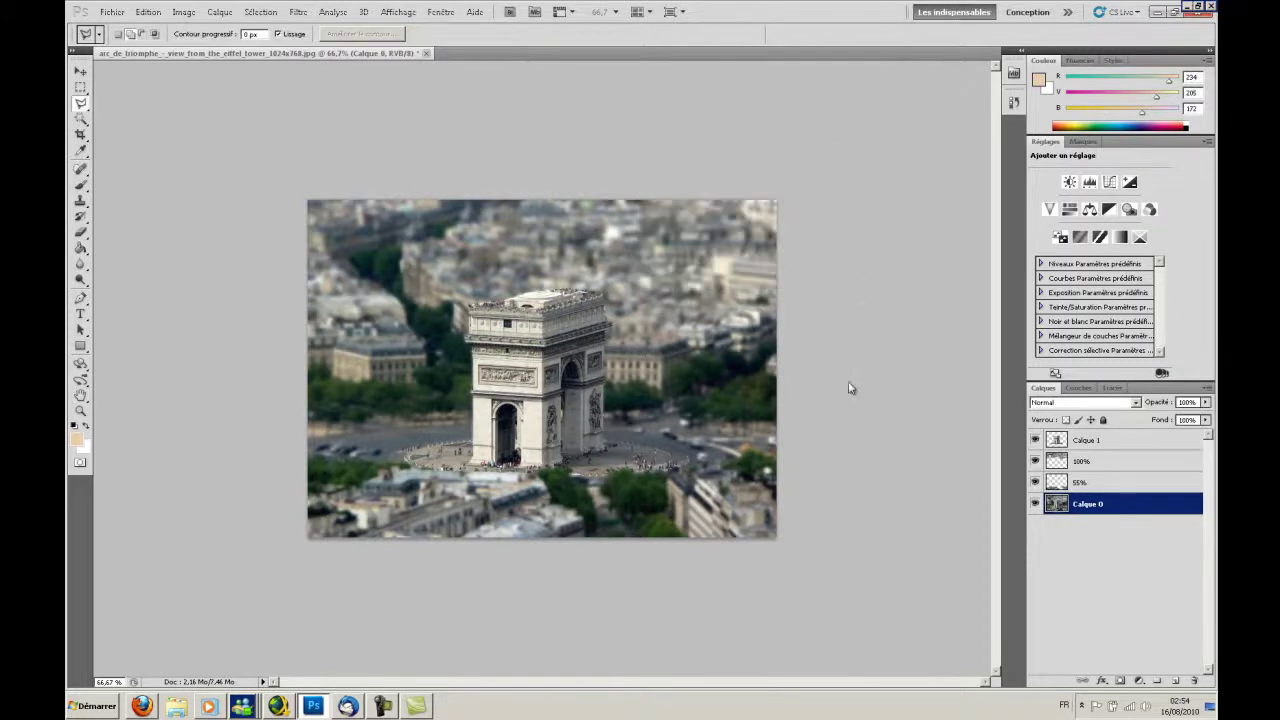